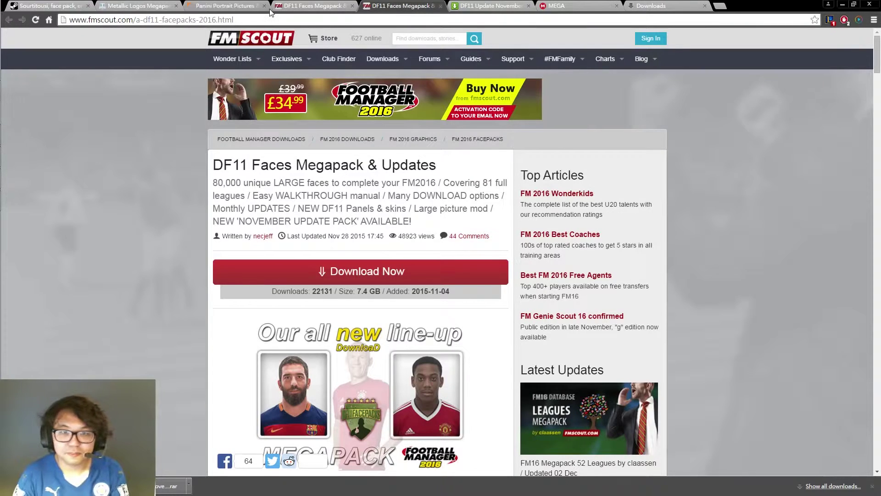
# Step: Review the two open FM Scout pages for the DF11 Faces Megapack & Updates, including the download section and November update
pyautogui.click(291, 8)
pyautogui.moveTo(216, 61)
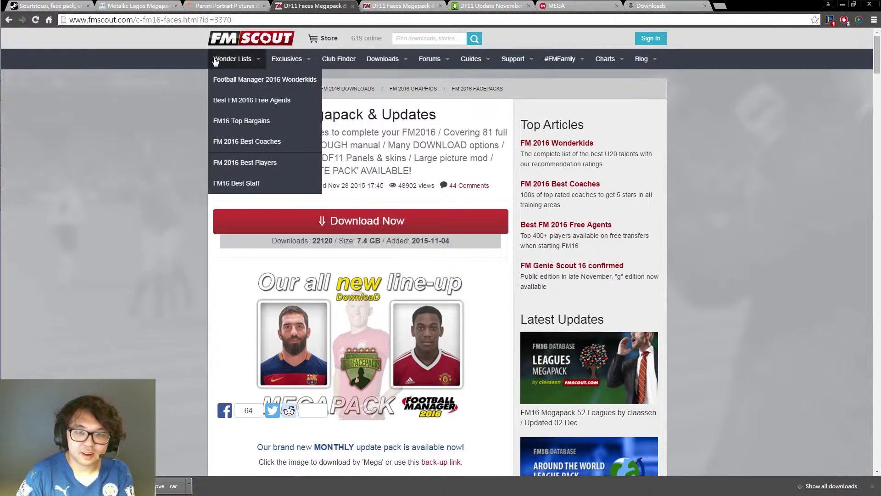
pyautogui.scroll(-3, 403, 186)
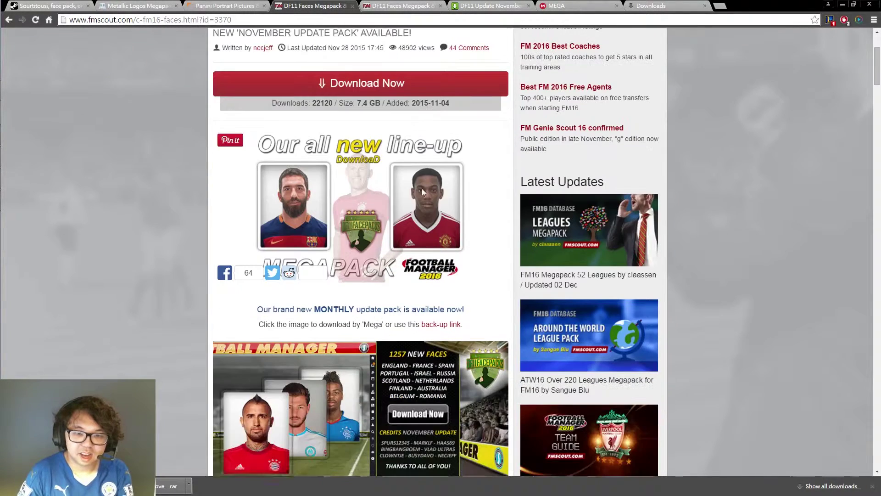
pyautogui.scroll(3, 414, 148)
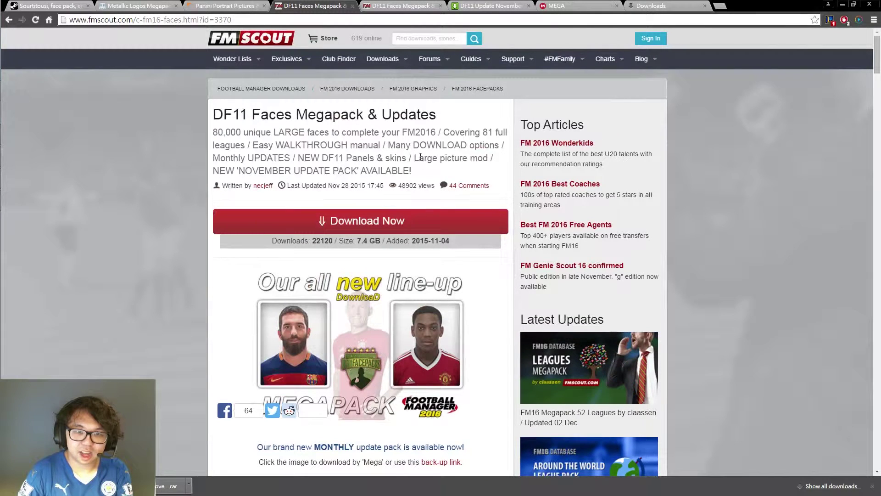
pyautogui.click(404, 6)
pyautogui.click(332, 5)
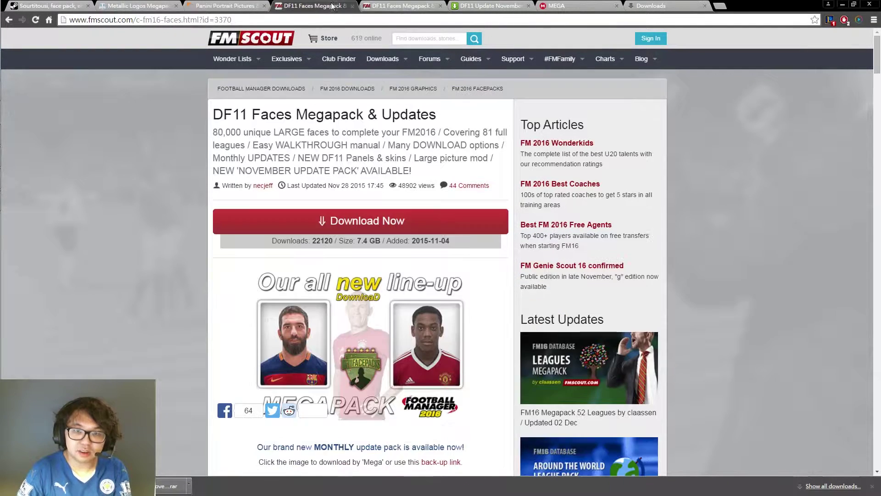
pyautogui.click(399, 6)
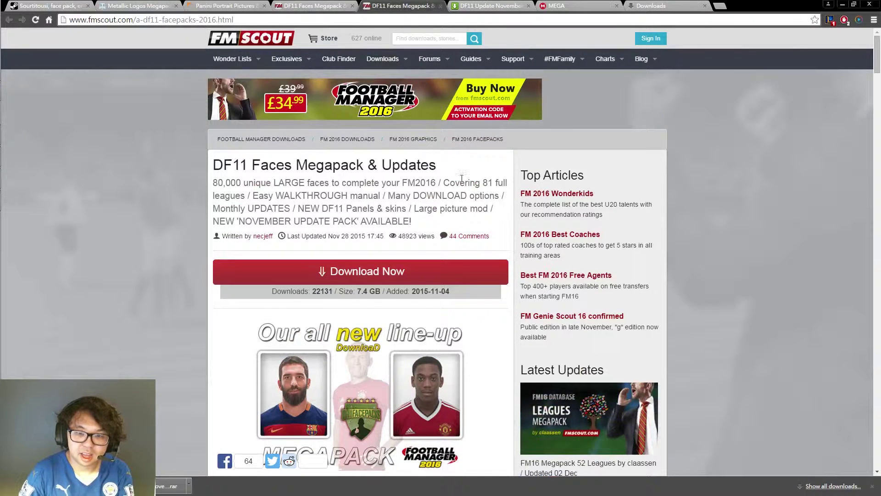
pyautogui.scroll(-1, 461, 178)
pyautogui.scroll(1, 456, 155)
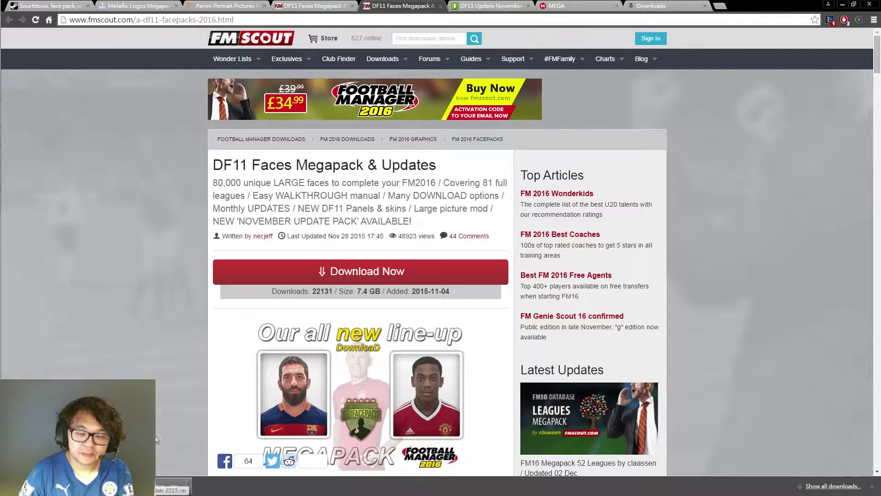
pyautogui.click(329, 5)
# Step: Check the browser's download list for the DF11 Megapack 2015 (base pack).rar and DF11 Update November 2015.rar archives
pyautogui.click(651, 5)
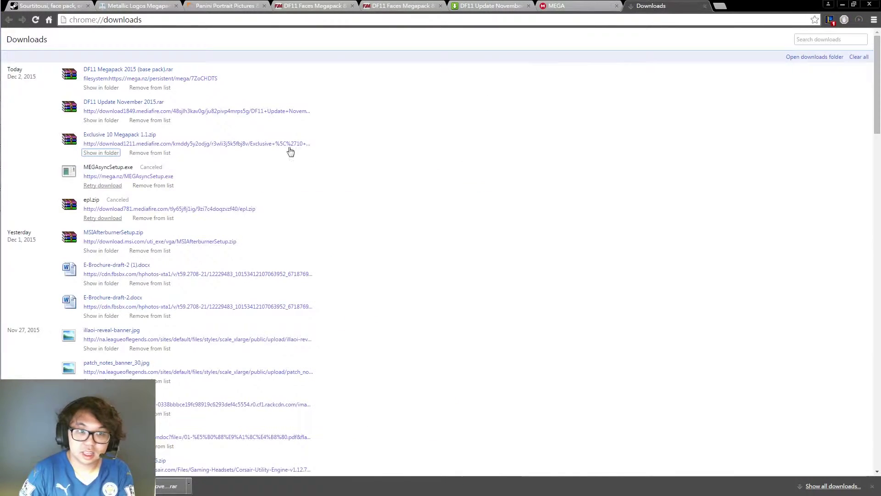
pyautogui.moveTo(173, 70); pyautogui.dragTo(86, 69)
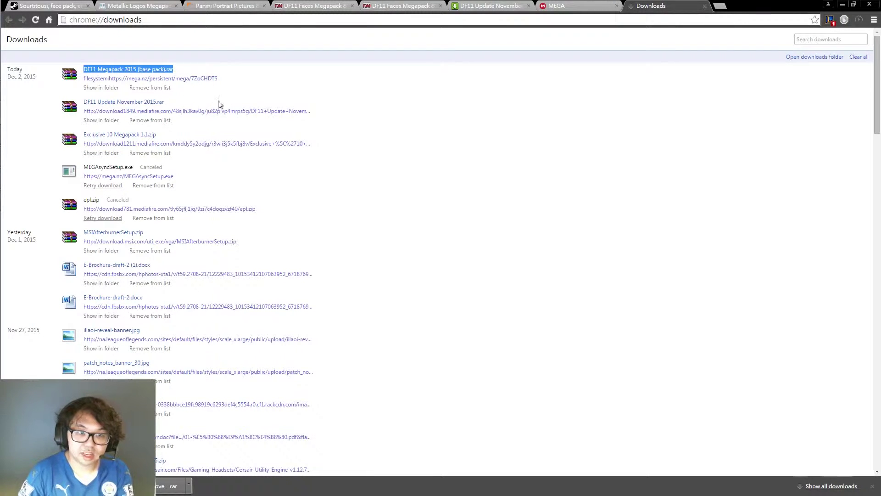
pyautogui.click(230, 105)
pyautogui.moveTo(225, 105); pyautogui.dragTo(84, 104)
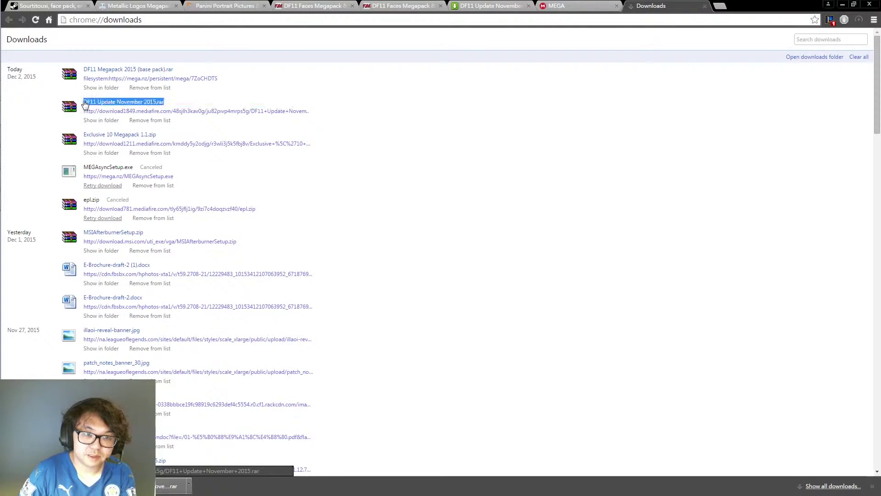
pyautogui.click(335, 122)
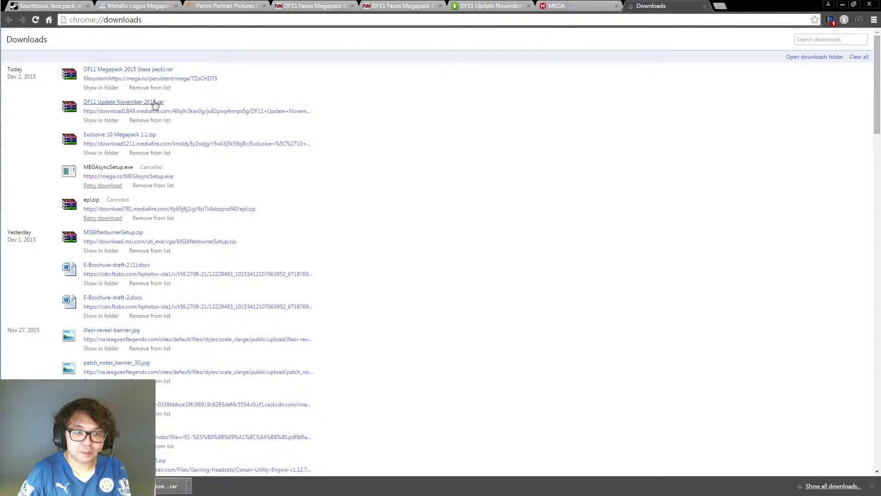
# Step: Search the web for "win-rar" in a new tab, view the RARLAB site, and close the tab
pyautogui.click(714, 7)
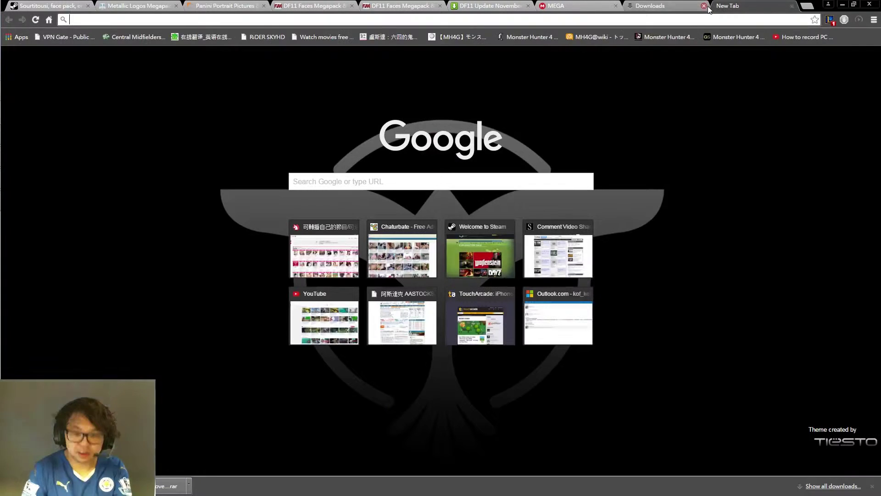
pyautogui.write('win-rar')
pyautogui.press('Return')
pyautogui.click(185, 120)
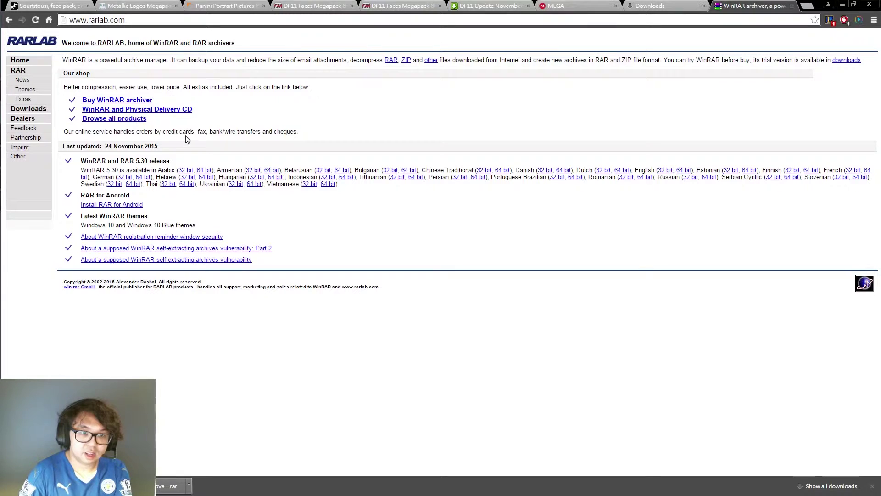
pyautogui.click(792, 6)
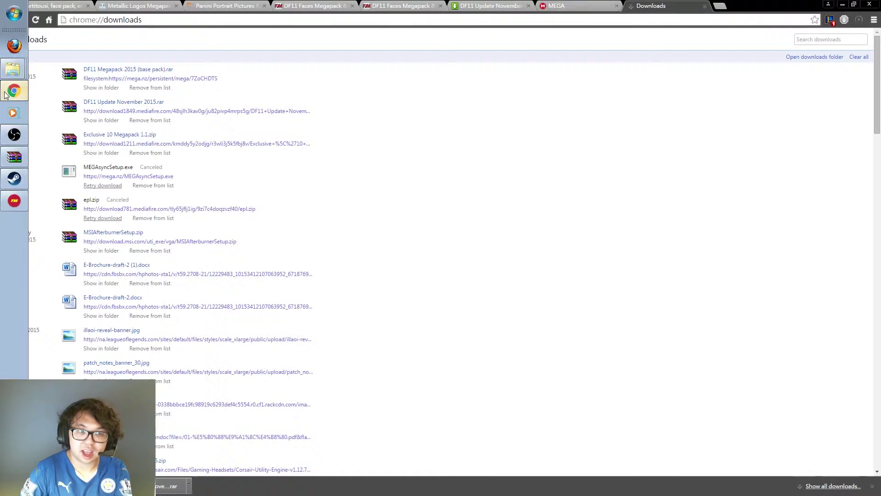
# Step: Switch to the facepack folder window in Windows Explorer and move it clear of the download list
pyautogui.moveTo(11, 74)
pyautogui.click(64, 99)
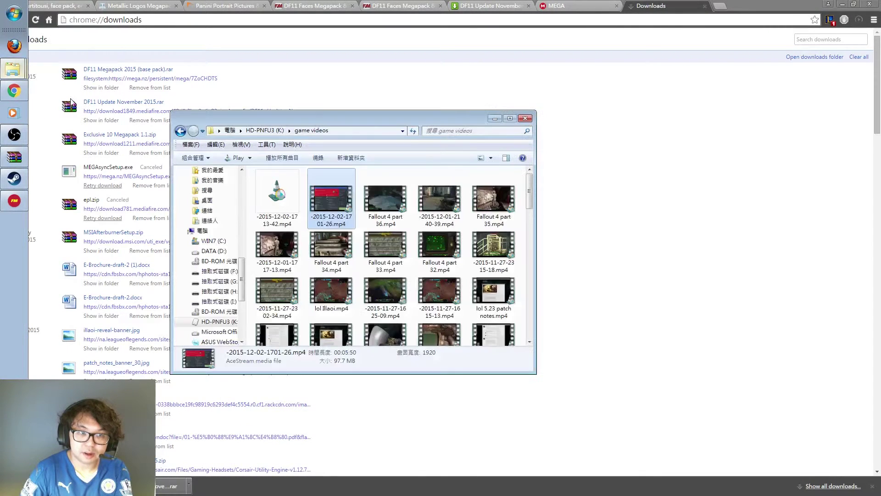
pyautogui.moveTo(10, 75)
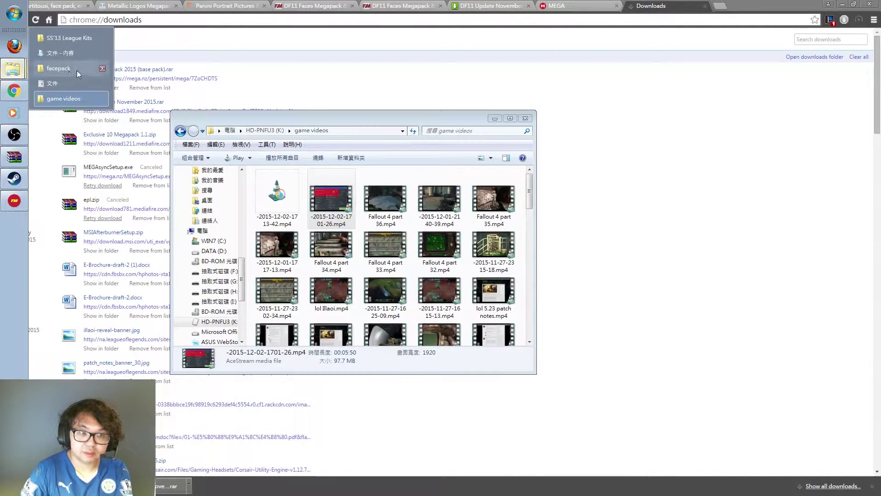
pyautogui.click(65, 69)
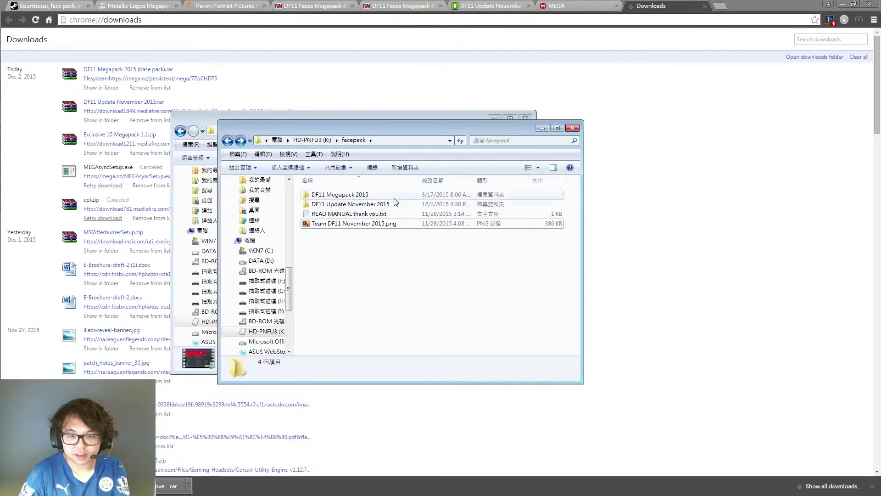
pyautogui.moveTo(404, 131); pyautogui.dragTo(507, 132)
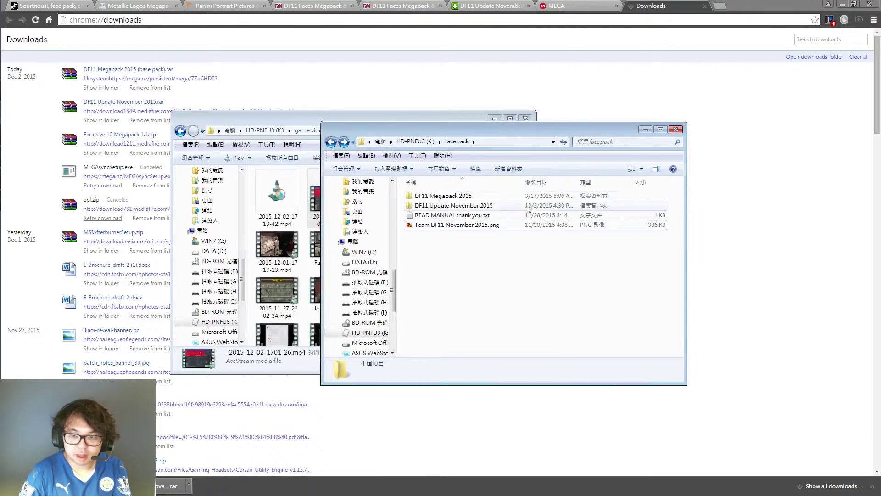
# Step: Select the DF11 Update November 2015 folder in facepack and close the game videos window
pyautogui.click(527, 207)
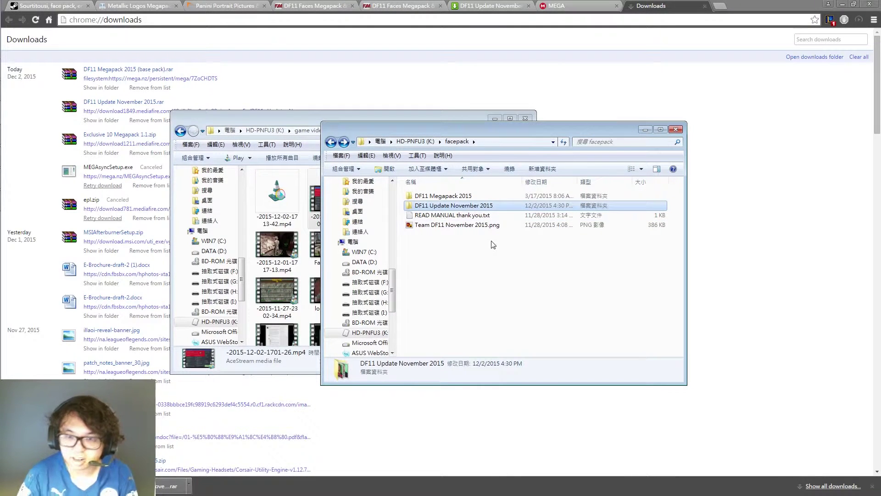
pyautogui.click(496, 197)
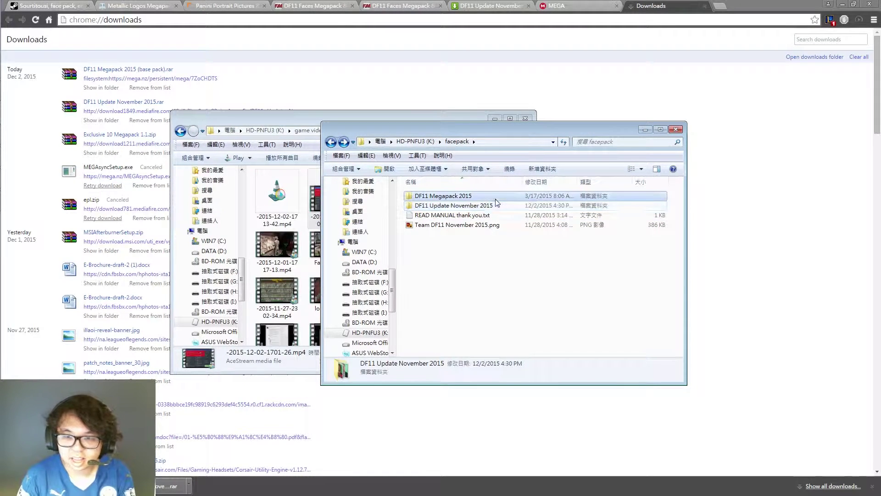
pyautogui.click(497, 205)
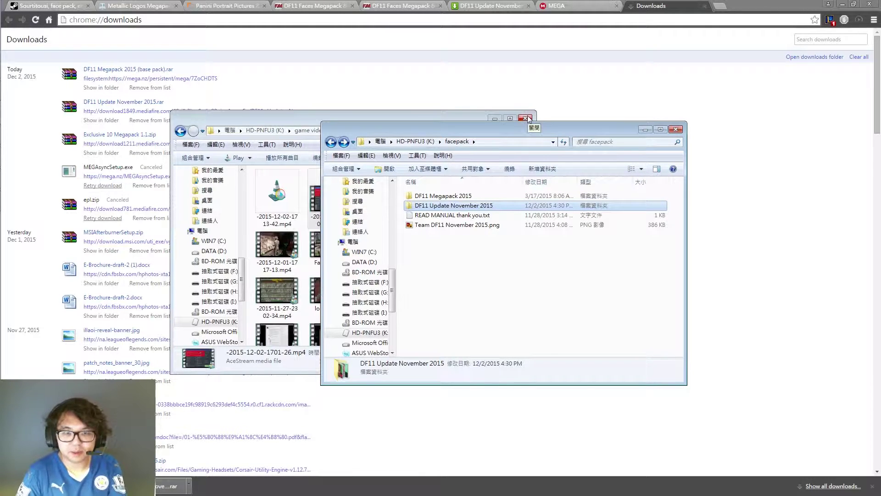
pyautogui.click(525, 118)
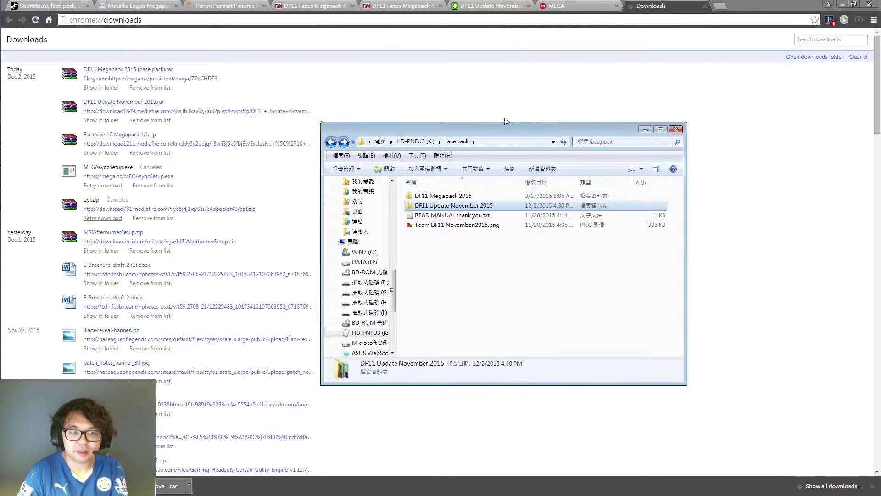
# Step: Close the leftover properties dialog of the Documents (文件) library
pyautogui.moveTo(2, 126)
pyautogui.click(14, 14)
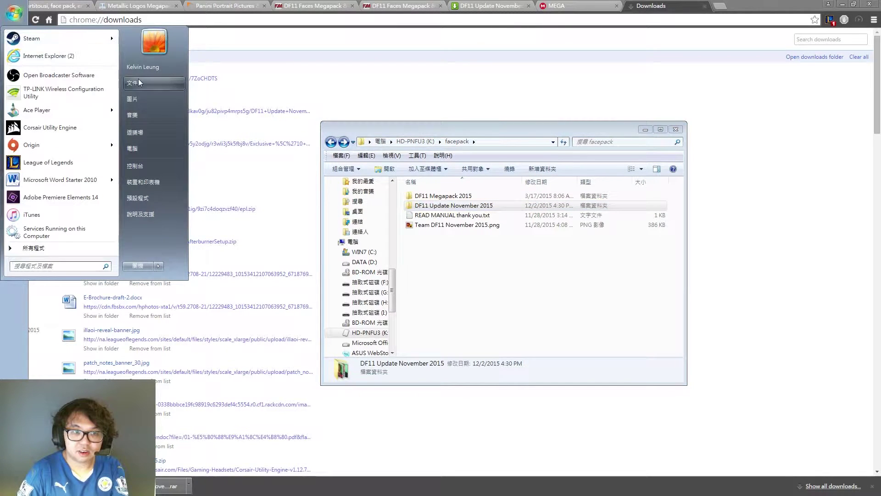
pyautogui.click(14, 14)
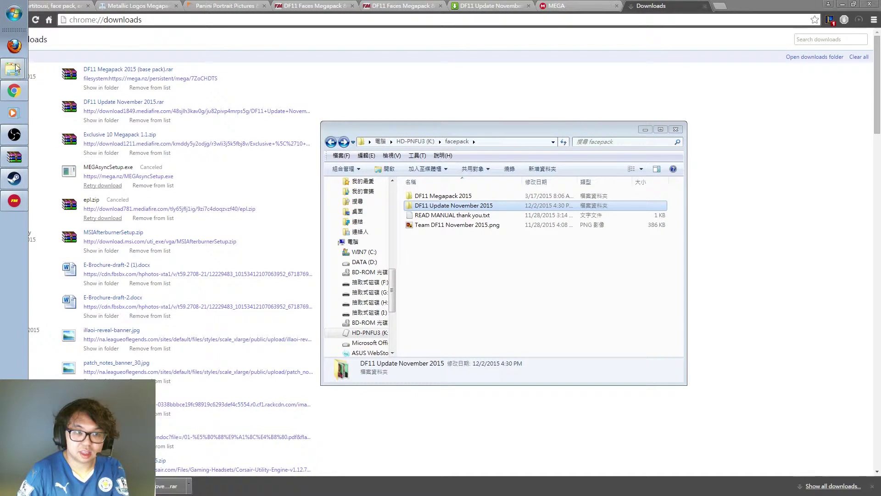
pyautogui.moveTo(13, 69)
pyautogui.click(59, 61)
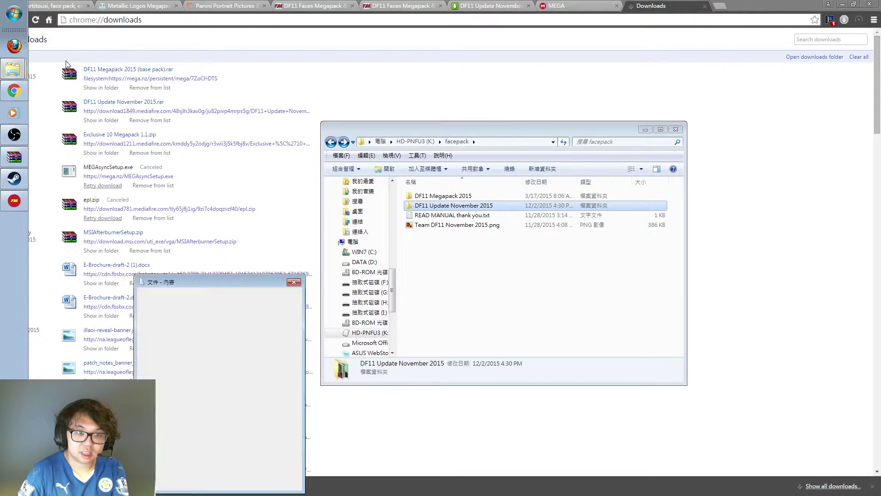
pyautogui.click(300, 283)
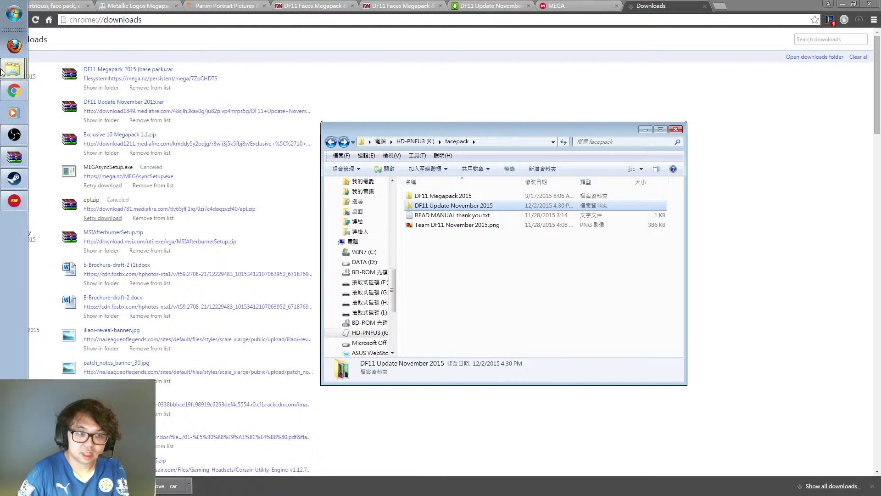
# Step: Open the Documents (文件) library and find the Sports Interactive folders
pyautogui.moveTo(13, 69)
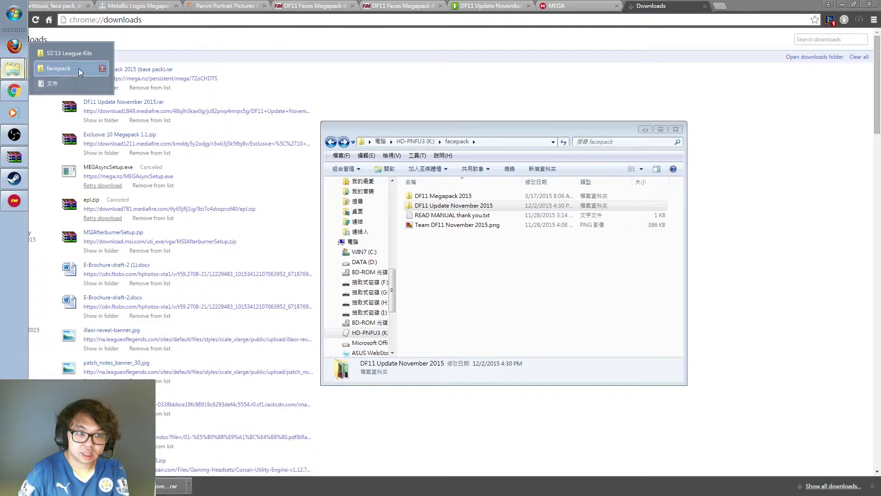
pyautogui.click(4, 6)
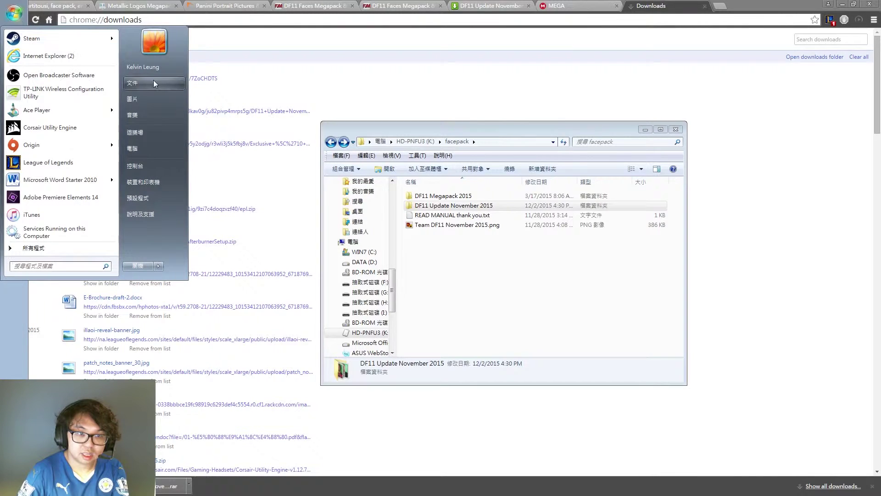
pyautogui.click(132, 83)
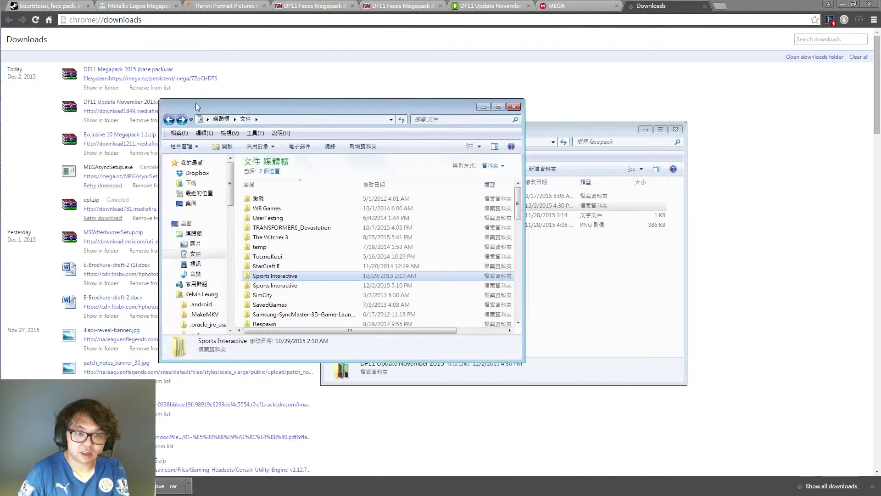
pyautogui.scroll(-2, 461, 227)
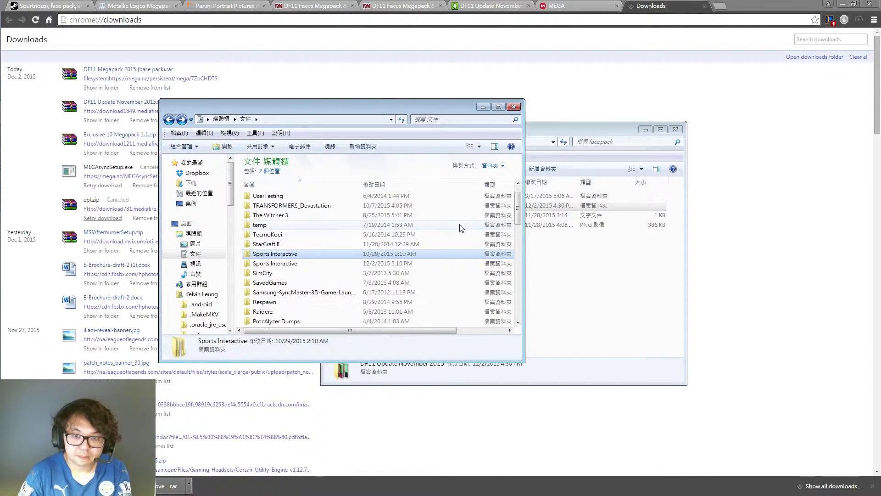
pyautogui.scroll(2, 462, 277)
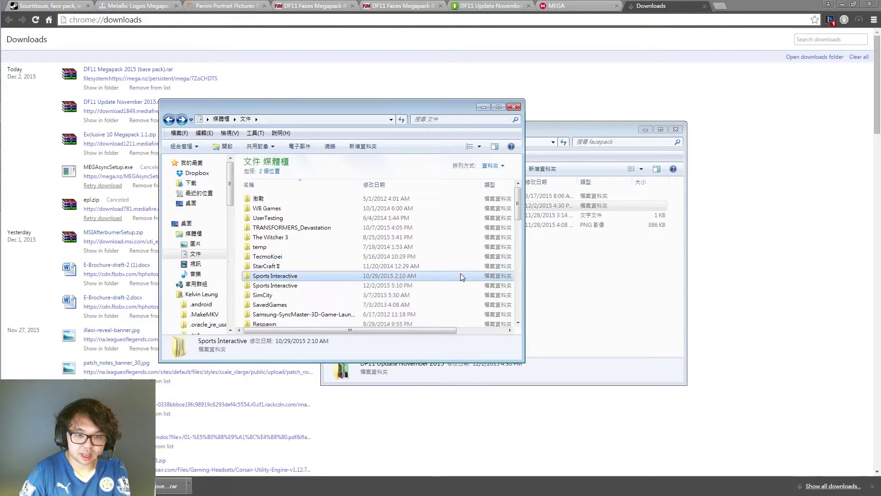
# Step: Open the Football Manager 2016 folder inside the Sports Interactive folder dated 10/29/2015
pyautogui.doubleClick(334, 278)
pyautogui.click(169, 119)
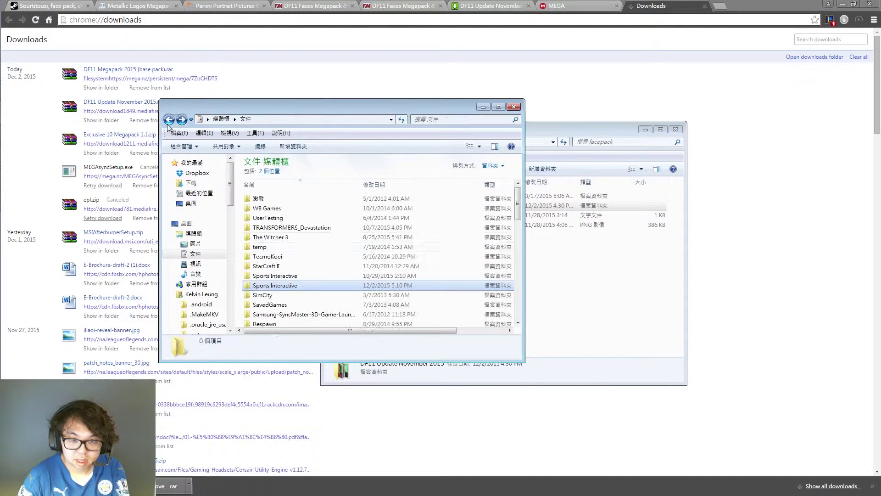
pyautogui.doubleClick(326, 278)
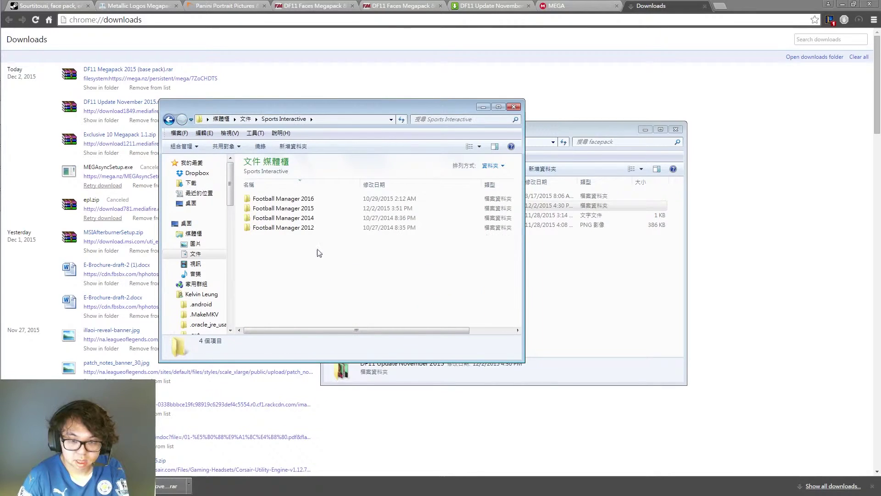
pyautogui.click(301, 202)
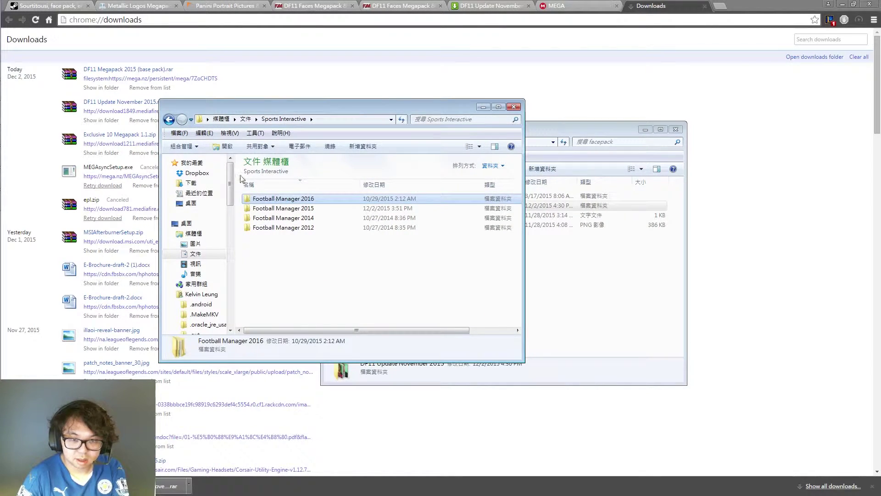
pyautogui.doubleClick(281, 202)
pyautogui.scroll(-1, 280, 227)
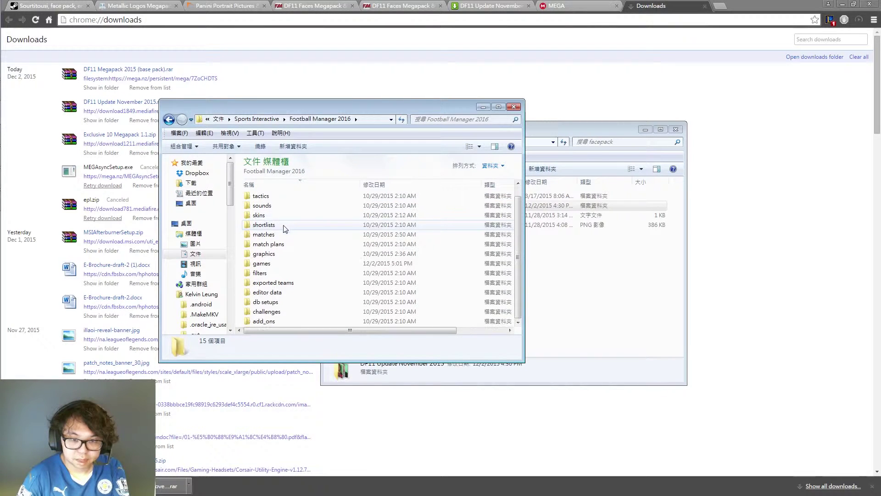
pyautogui.scroll(1, 280, 229)
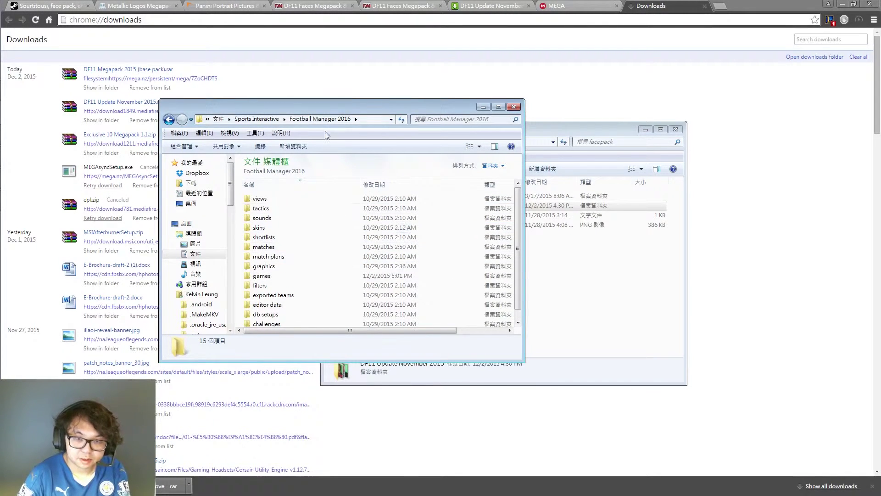
# Step: Maximize the Football Manager 2016 folder window, look into its graphics subfolder and return
pyautogui.doubleClick(327, 106)
pyautogui.moveTo(284, 315); pyautogui.dragTo(230, 257)
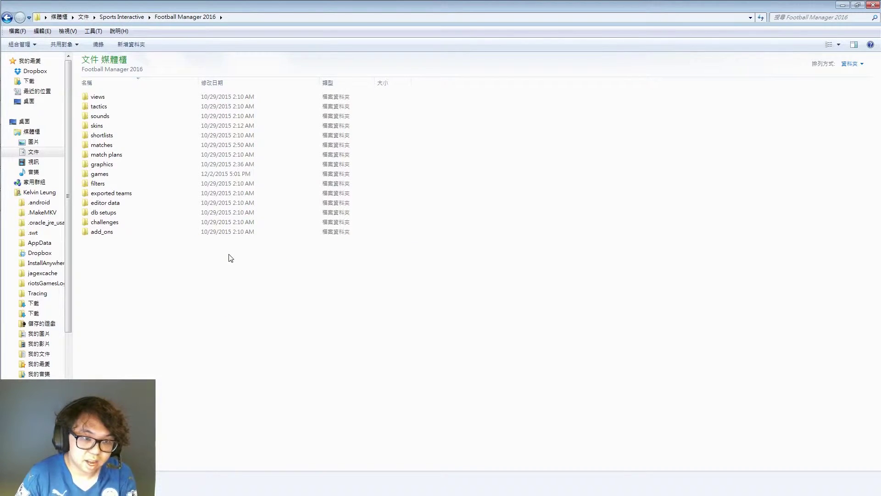
pyautogui.doubleClick(167, 166)
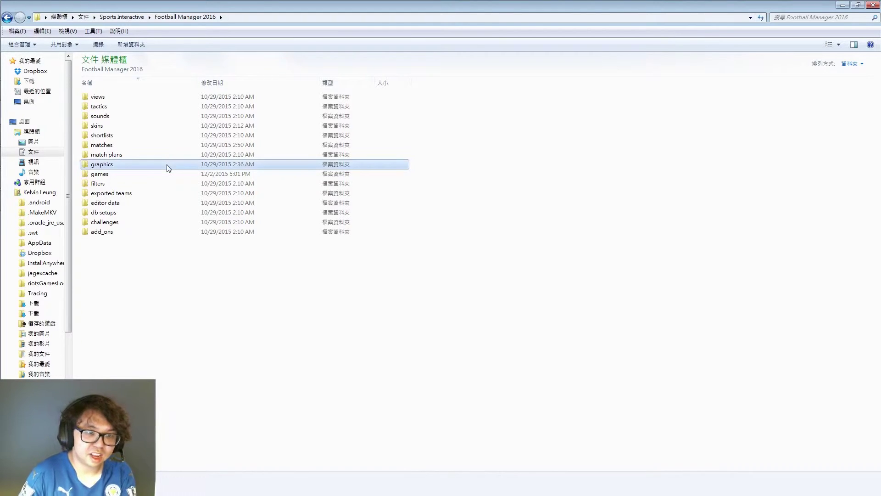
pyautogui.click(7, 17)
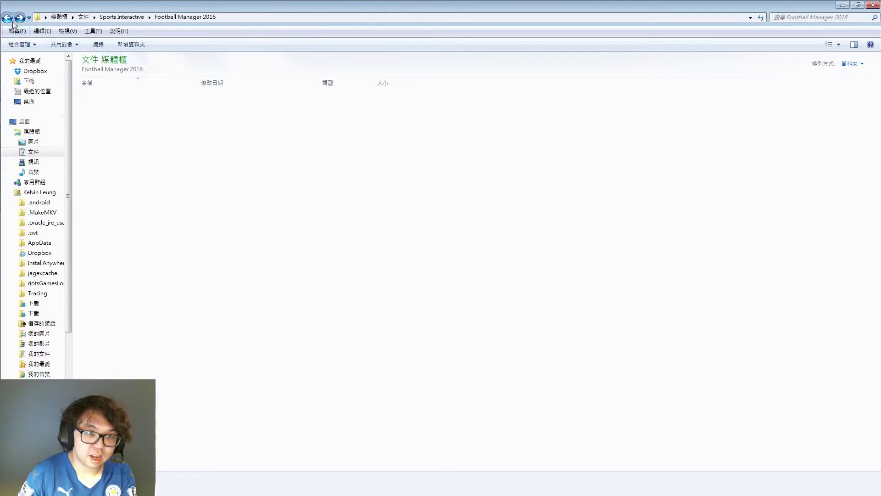
pyautogui.rightClick(199, 294)
pyautogui.moveTo(250, 393)
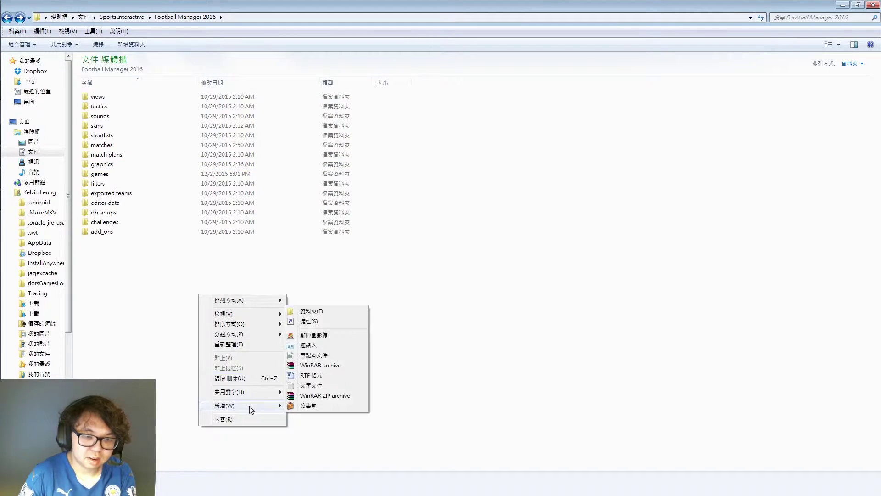
pyautogui.click(478, 278)
pyautogui.moveTo(439, 5); pyautogui.dragTo(504, 86)
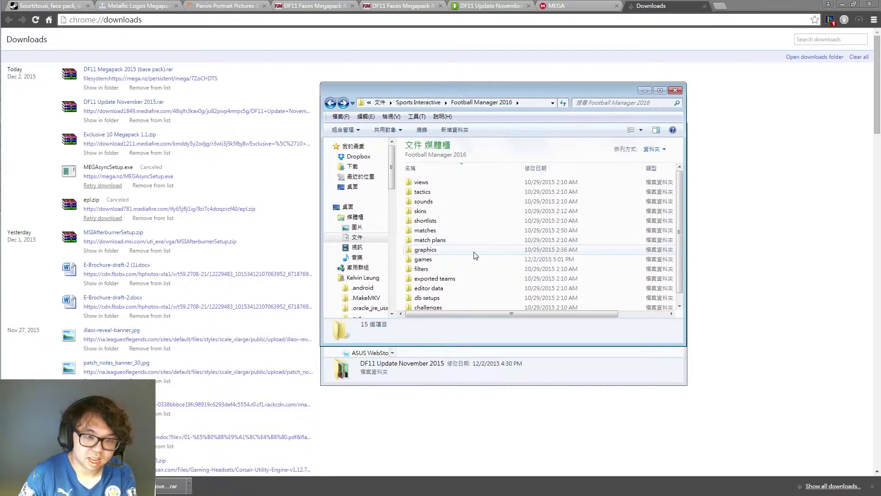
# Step: Quit the running Football Manager 2016 game and open the graphics folder in the maximized Football Manager 2016 folder window
pyautogui.doubleClick(479, 92)
pyautogui.moveTo(9, 183)
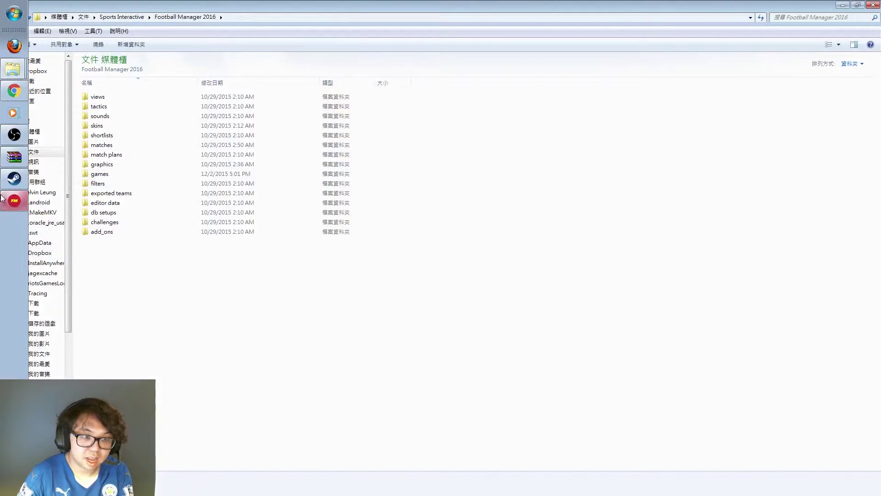
pyautogui.click(14, 201)
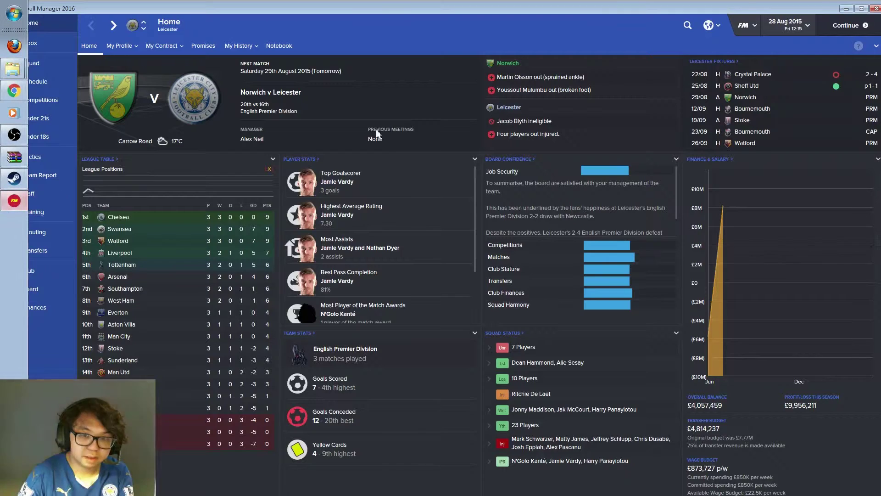
pyautogui.click(875, 9)
pyautogui.click(517, 271)
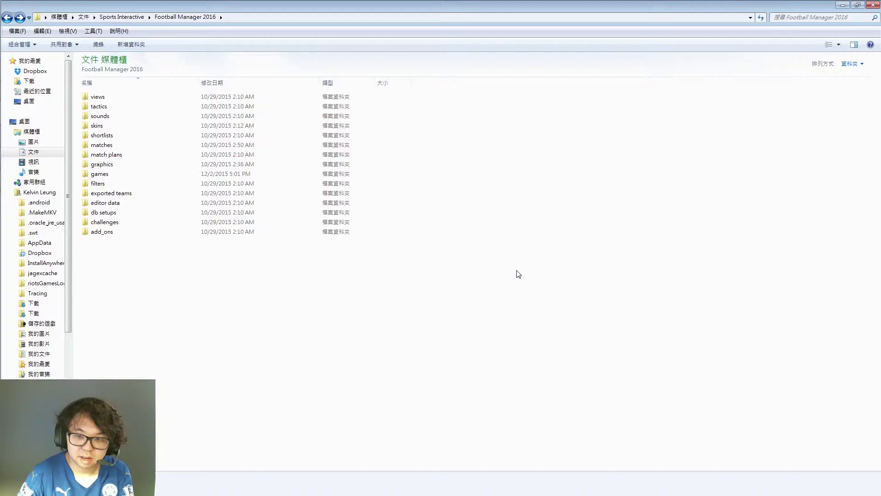
pyautogui.doubleClick(149, 167)
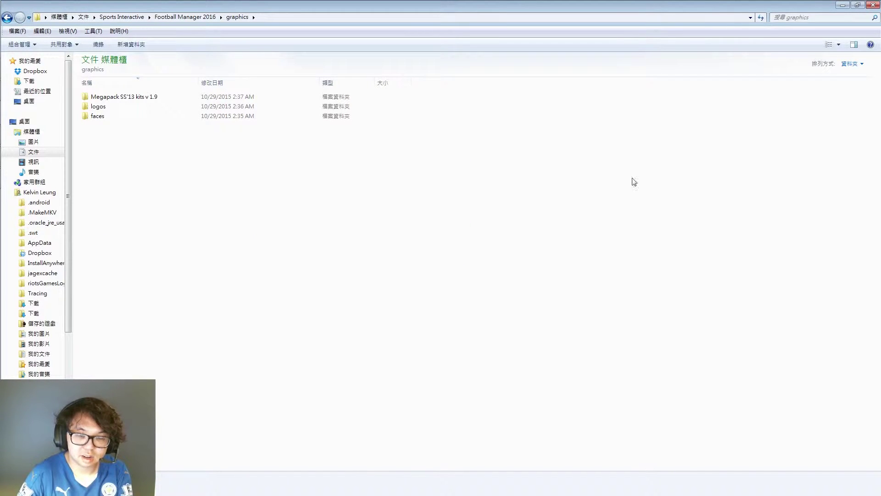
# Step: View the usvirgin_a.png kit in the North America nation kits of Megapack SS'13 kits v 1.9 and return to graphics
pyautogui.doubleClick(234, 97)
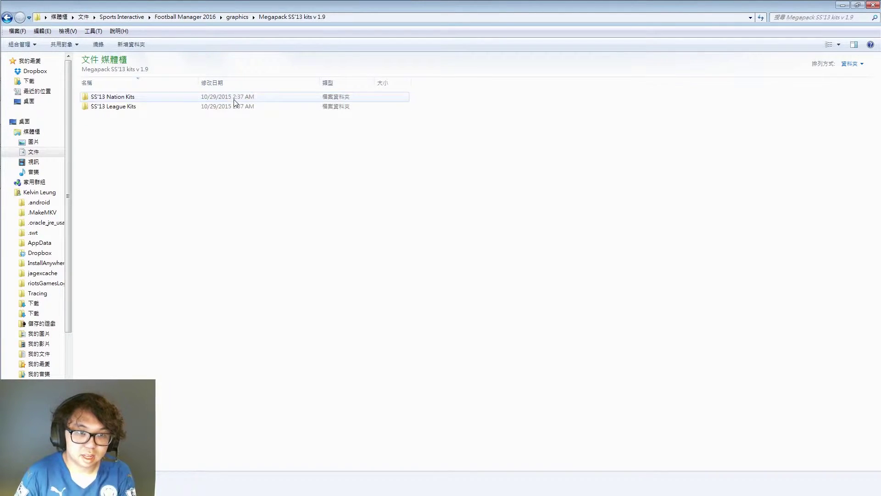
pyautogui.doubleClick(229, 97)
pyautogui.doubleClick(226, 114)
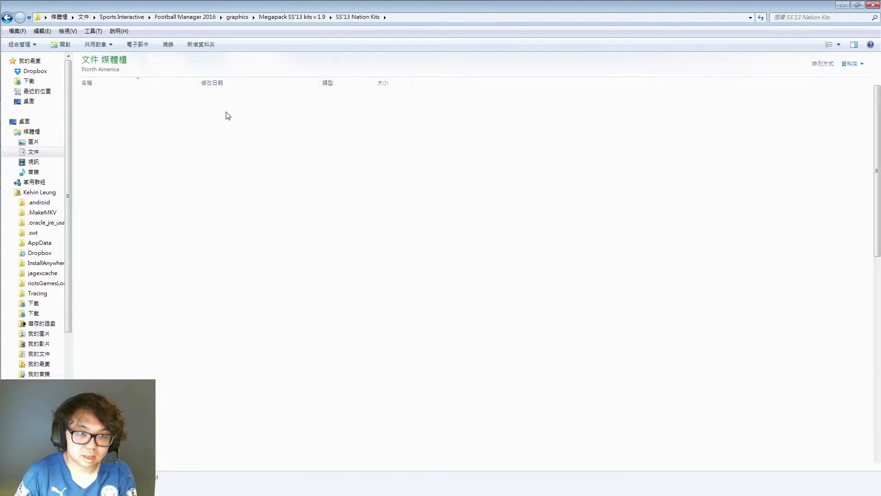
pyautogui.doubleClick(193, 118)
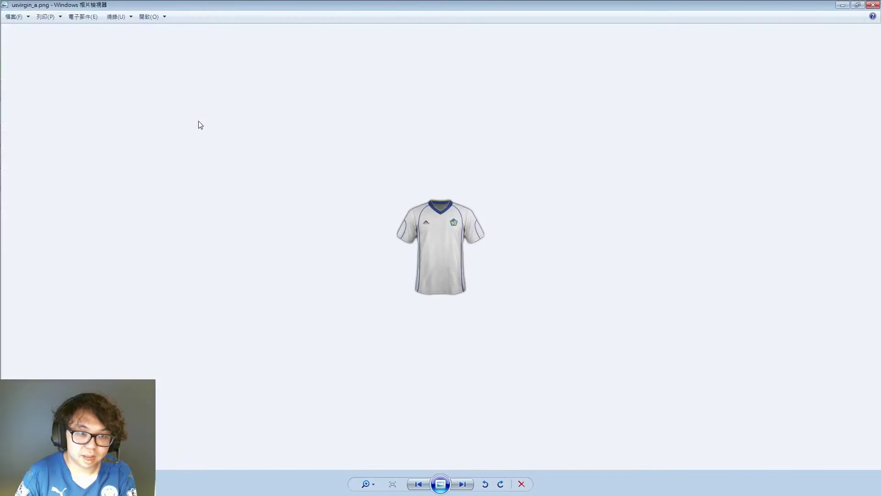
pyautogui.click(872, 5)
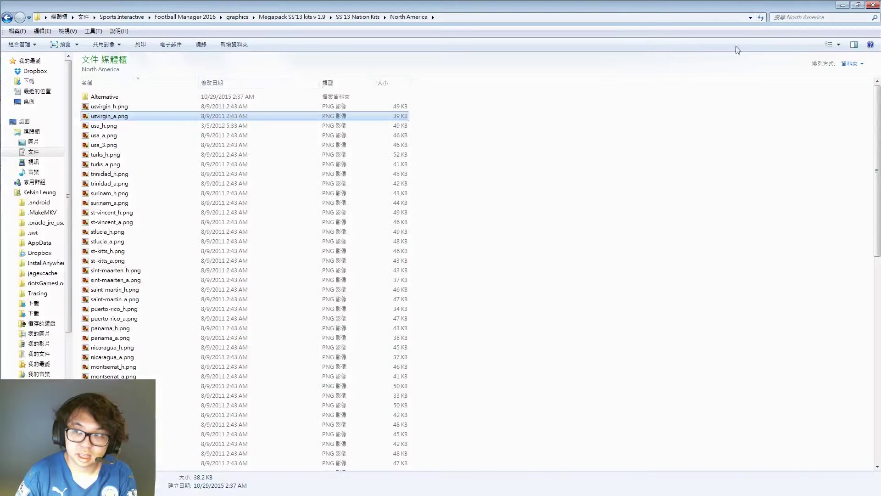
pyautogui.click(7, 17)
pyautogui.click(7, 18)
pyautogui.click(8, 18)
# Step: Examine the image files in the existing faces folder, including Megapack_6.0.png, and return to the graphics folder
pyautogui.click(115, 108)
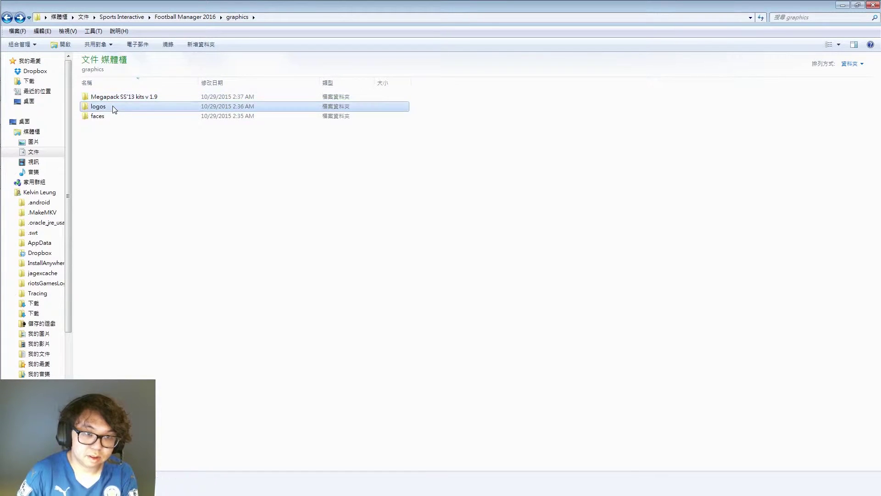
pyautogui.doubleClick(115, 116)
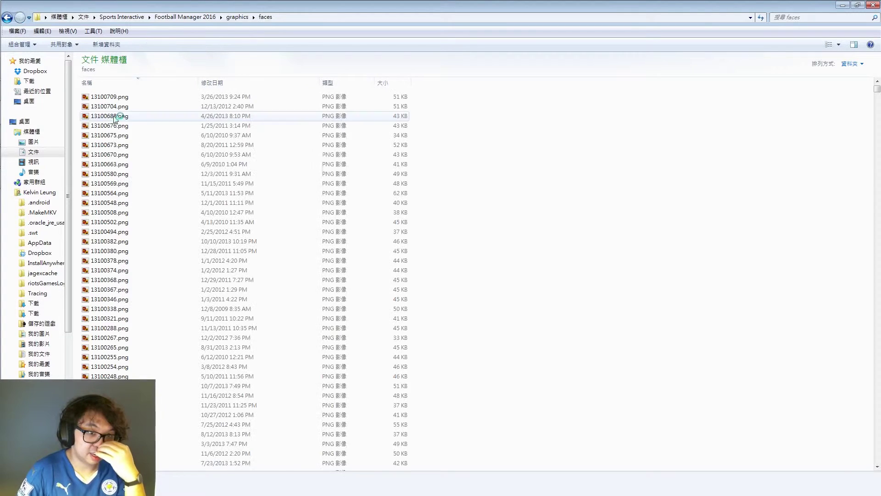
pyautogui.click(7, 17)
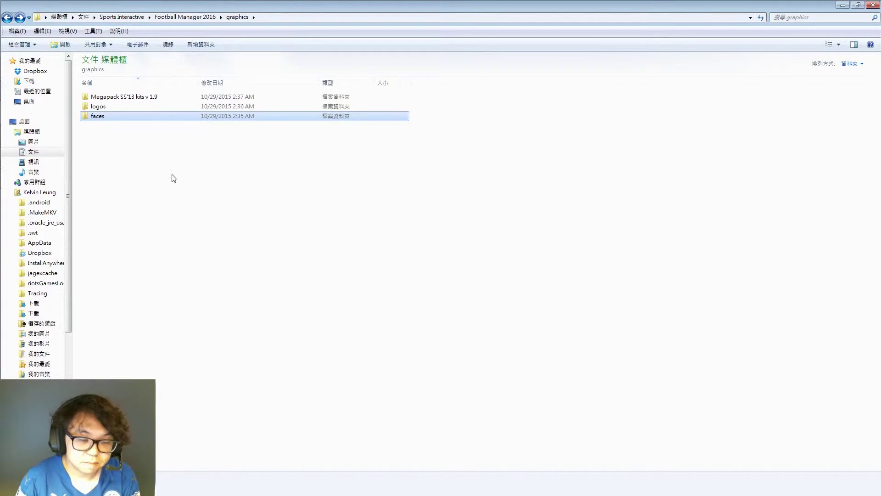
pyautogui.click(197, 130)
pyautogui.click(195, 118)
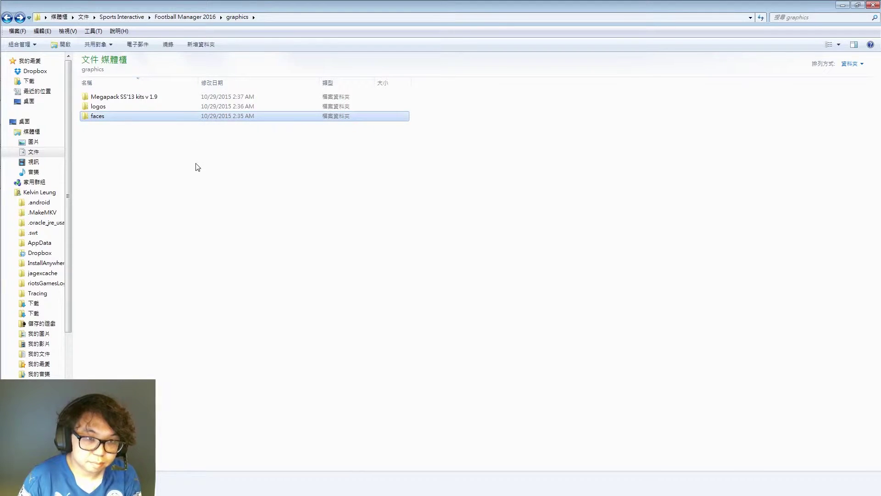
pyautogui.click(195, 164)
pyautogui.click(200, 121)
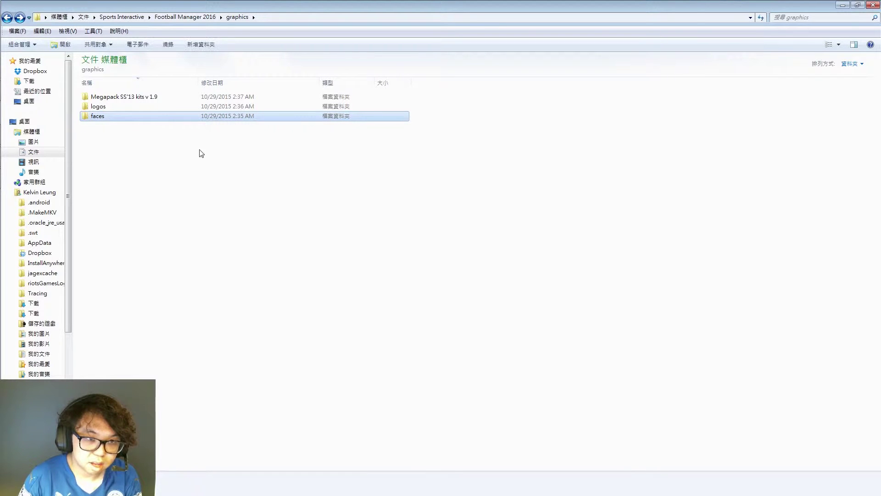
pyautogui.doubleClick(213, 119)
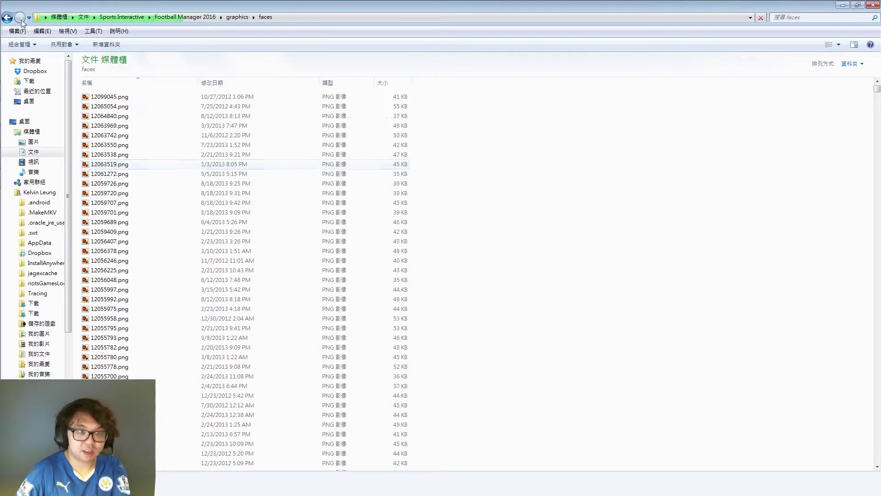
pyautogui.click(170, 145)
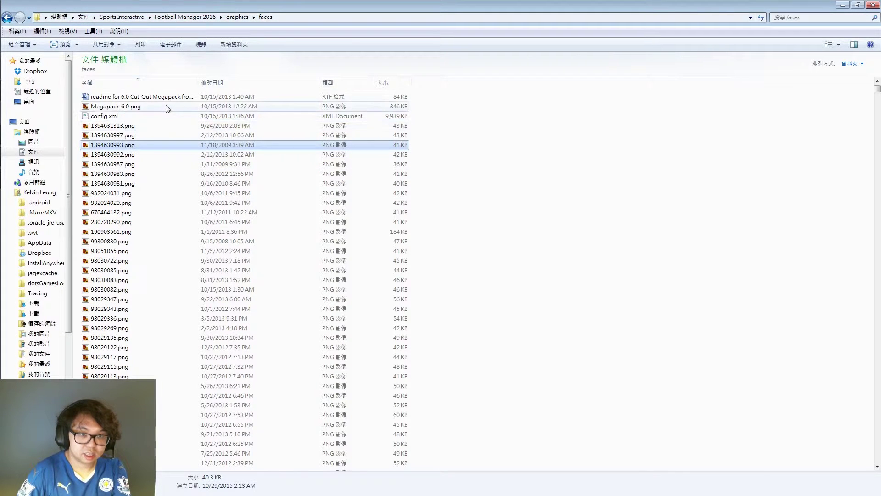
pyautogui.click(166, 107)
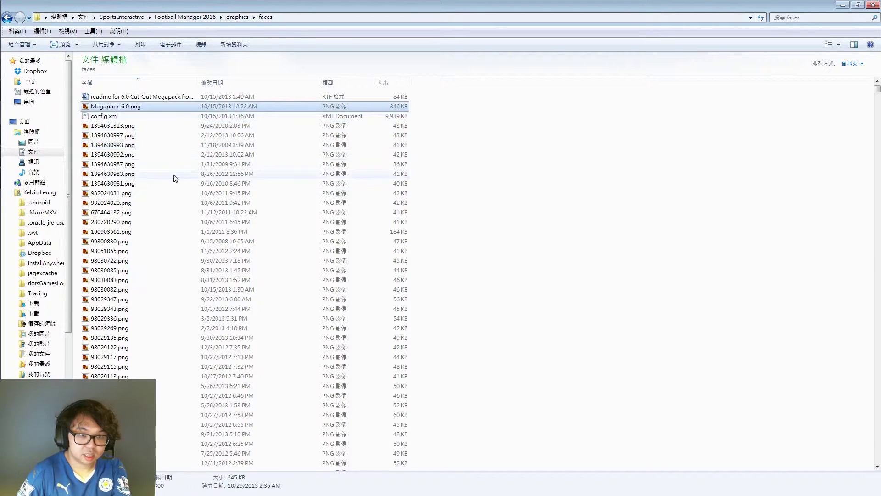
pyautogui.click(13, 20)
# Step: Delete the old faces folder from the graphics folder
pyautogui.rightClick(156, 115)
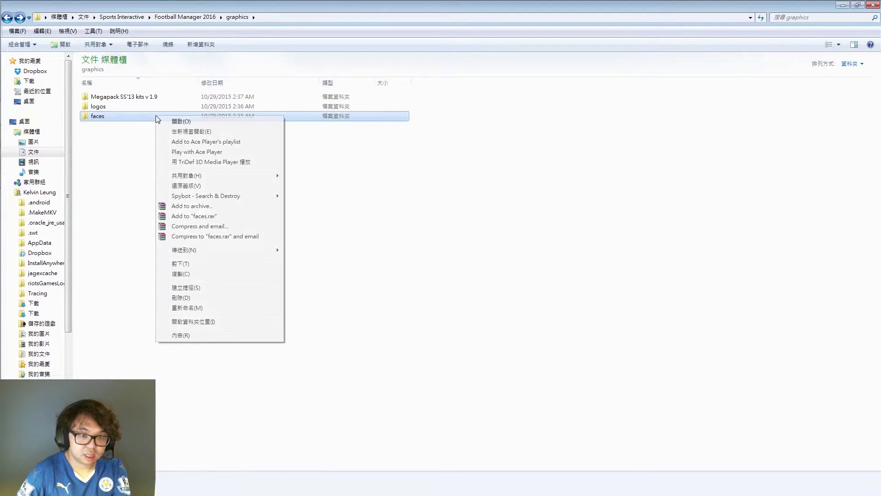
pyautogui.click(248, 334)
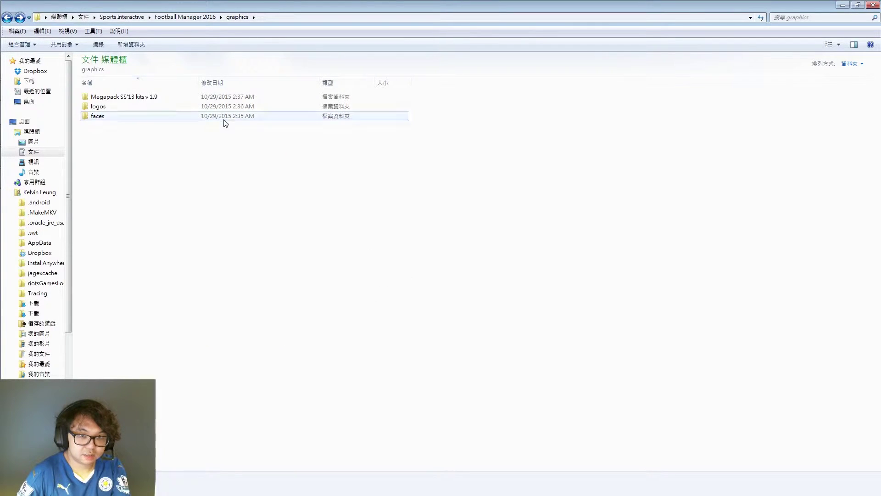
pyautogui.press('Delete')
pyautogui.click(477, 293)
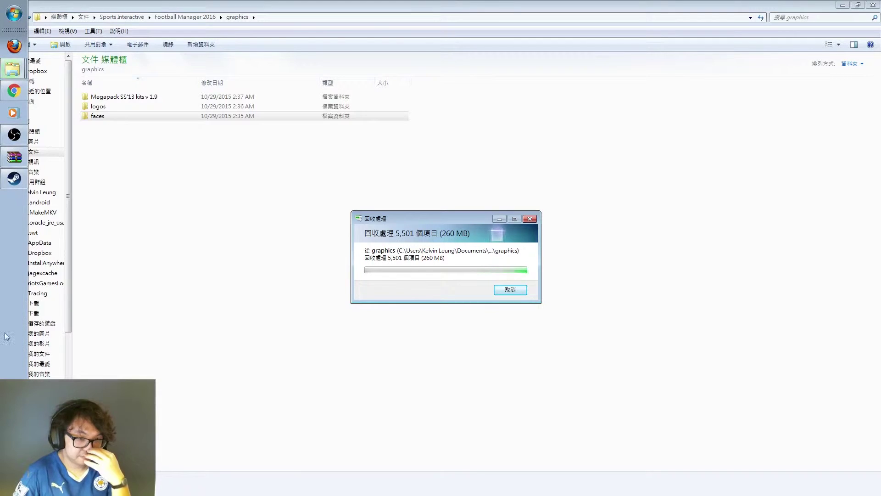
# Step: Bring up the facepack folder window and move it clear of the graphics folder's file list
pyautogui.click(21, 71)
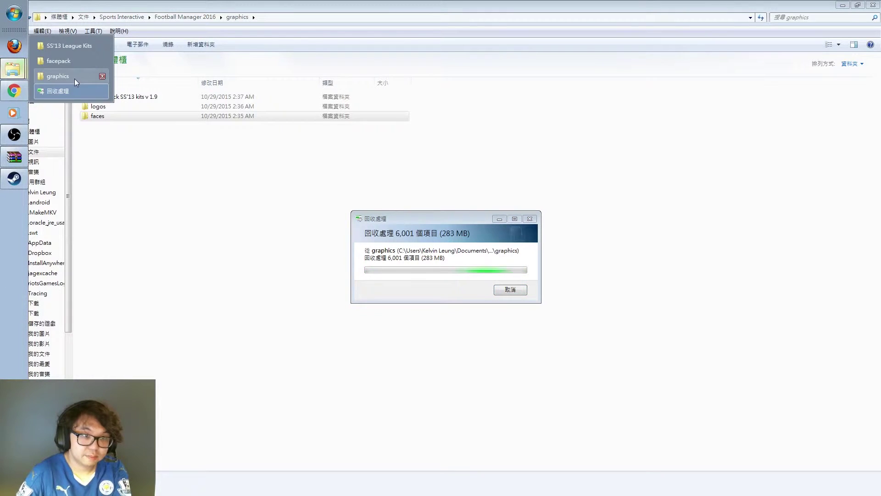
pyautogui.click(73, 65)
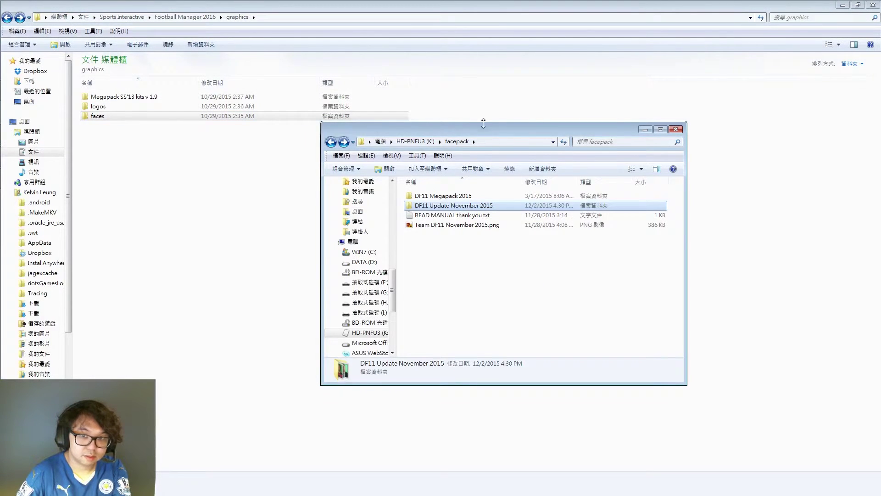
pyautogui.moveTo(493, 132); pyautogui.dragTo(641, 131)
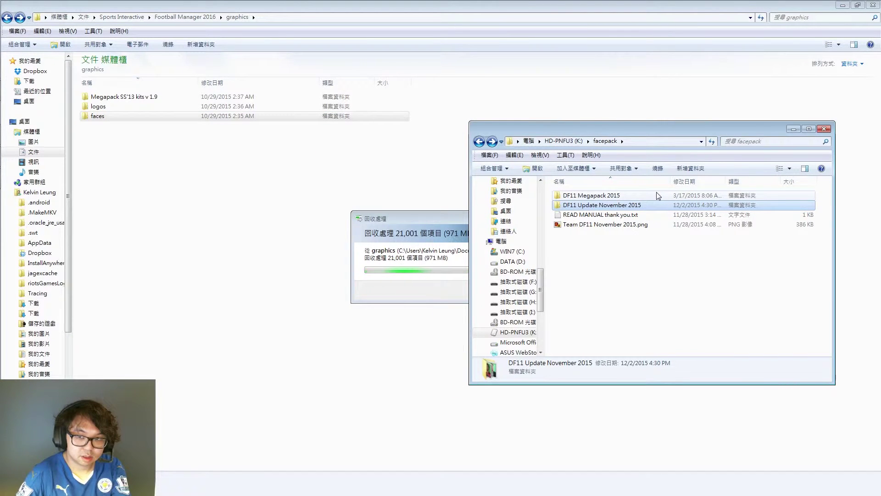
# Step: Copy the DF11 Megapack 2015 and DF11 Update November 2015 folders from facepack into the graphics folder
pyautogui.keyDown('ctrl'); pyautogui.click(657, 196); pyautogui.keyUp('ctrl')
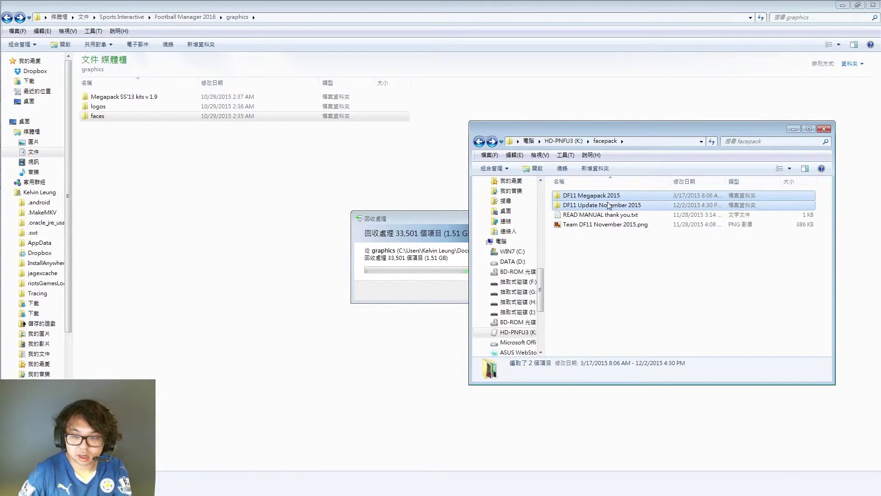
pyautogui.moveTo(609, 205); pyautogui.dragTo(574, 210)
pyautogui.click(594, 264)
pyautogui.doubleClick(610, 195)
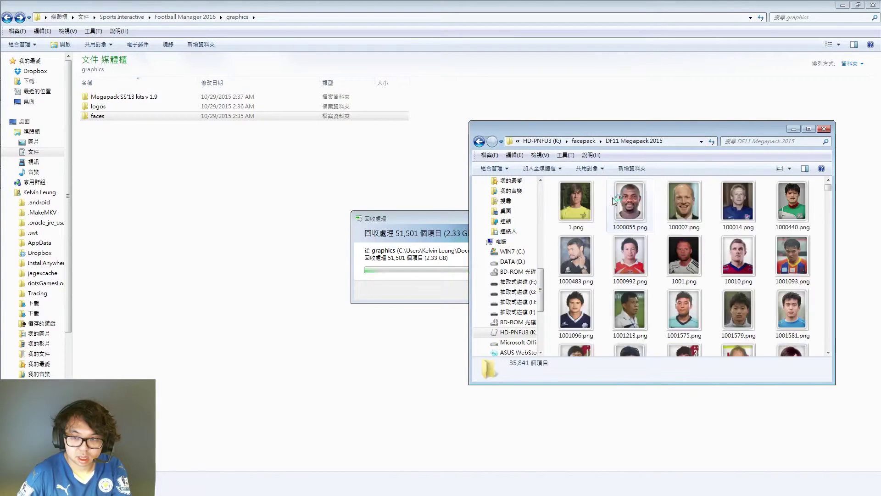
pyautogui.click(479, 141)
pyautogui.moveTo(588, 195); pyautogui.dragTo(291, 296)
# Step: Show the copy progress in detail, move its window clear of the recycling progress, and clear the folder selection once copying ends
pyautogui.moveTo(2, 218)
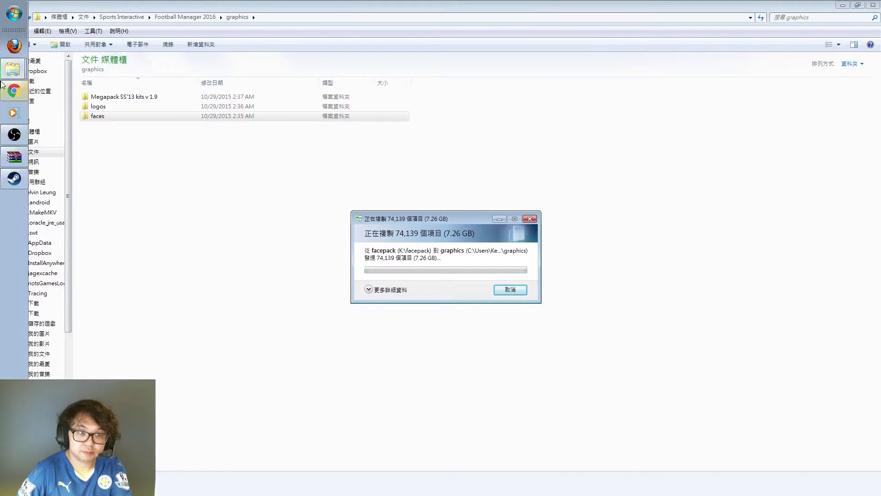
pyautogui.click(13, 69)
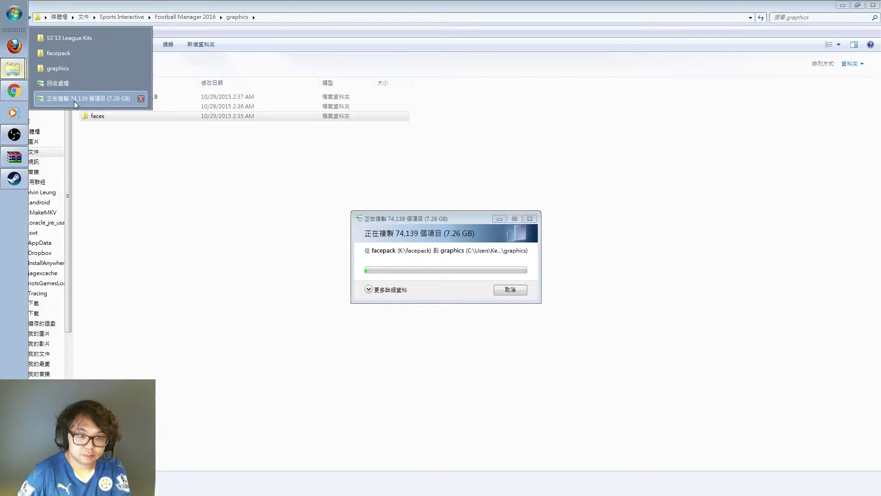
pyautogui.click(74, 101)
pyautogui.moveTo(470, 219); pyautogui.dragTo(532, 104)
pyautogui.click(430, 174)
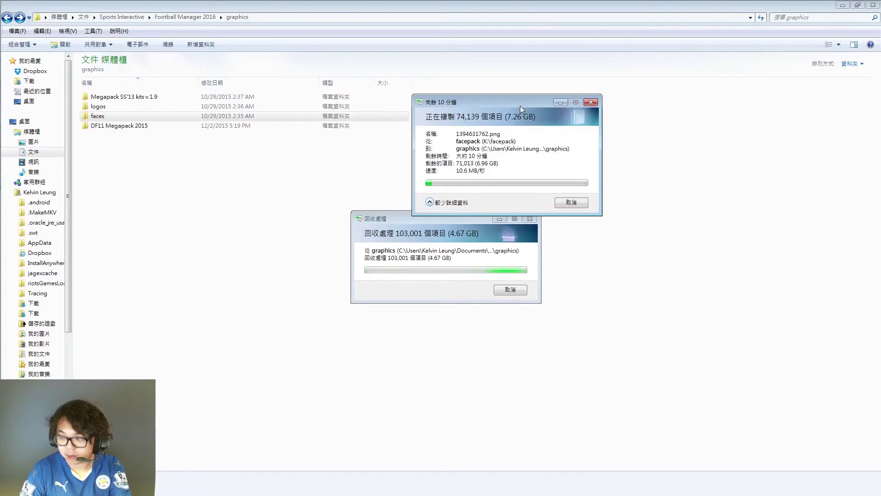
pyautogui.moveTo(520, 106); pyautogui.dragTo(521, 94)
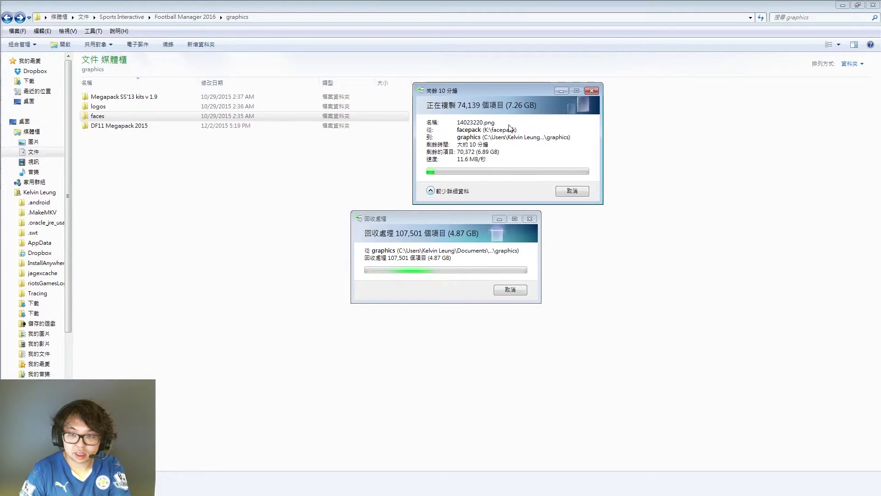
pyautogui.moveTo(508, 94); pyautogui.dragTo(526, 85)
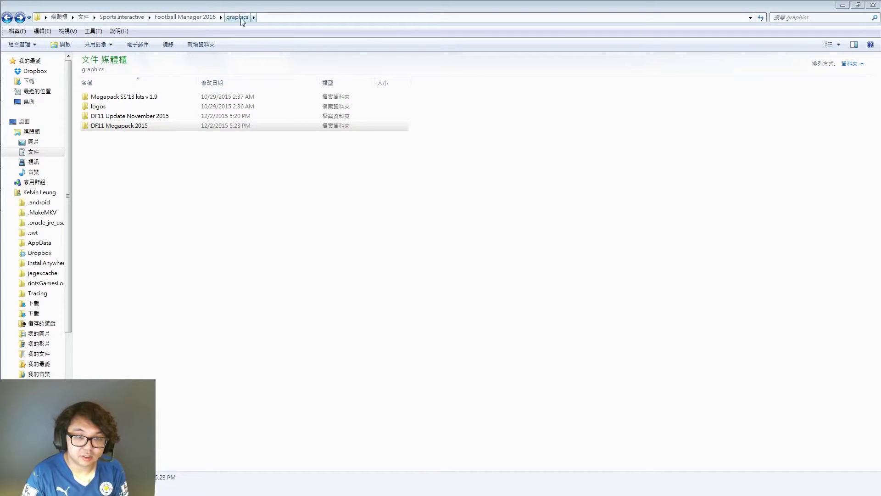
pyautogui.click(358, 317)
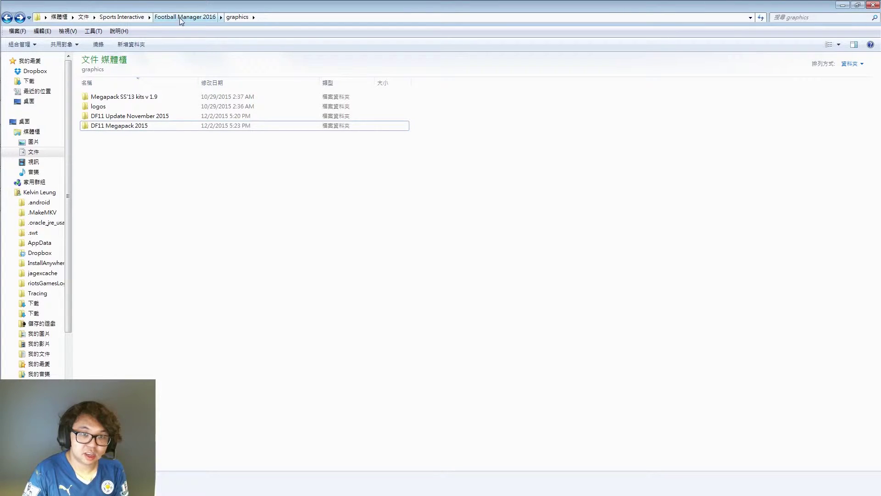
pyautogui.moveTo(261, 174); pyautogui.dragTo(301, 179)
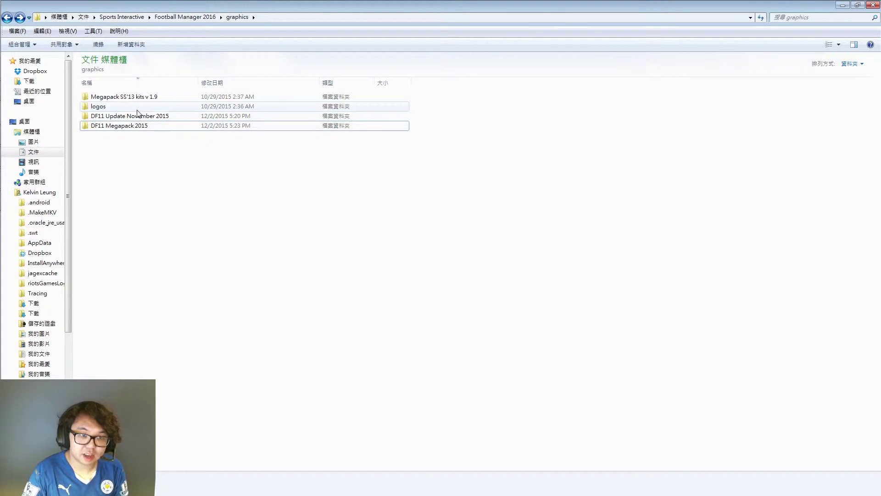
pyautogui.moveTo(140, 98)
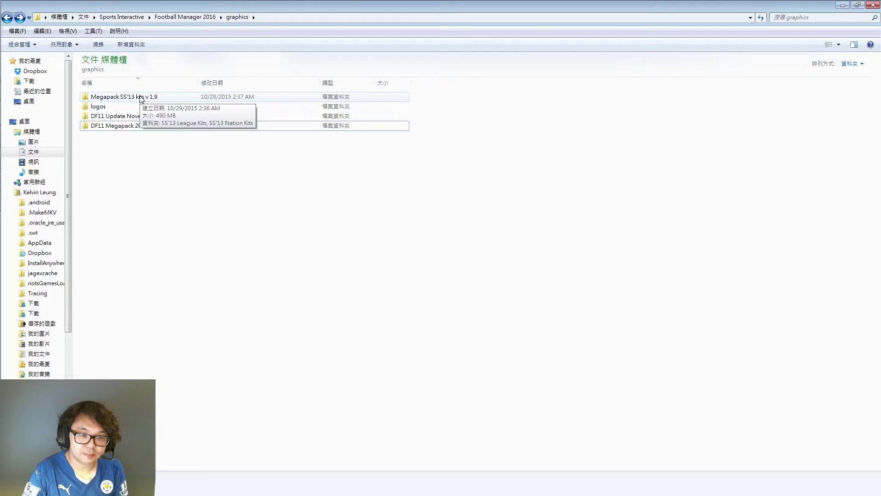
# Step: Switch to Football Manager 2016 and open the Interface page of its preferences
pyautogui.moveTo(2, 135)
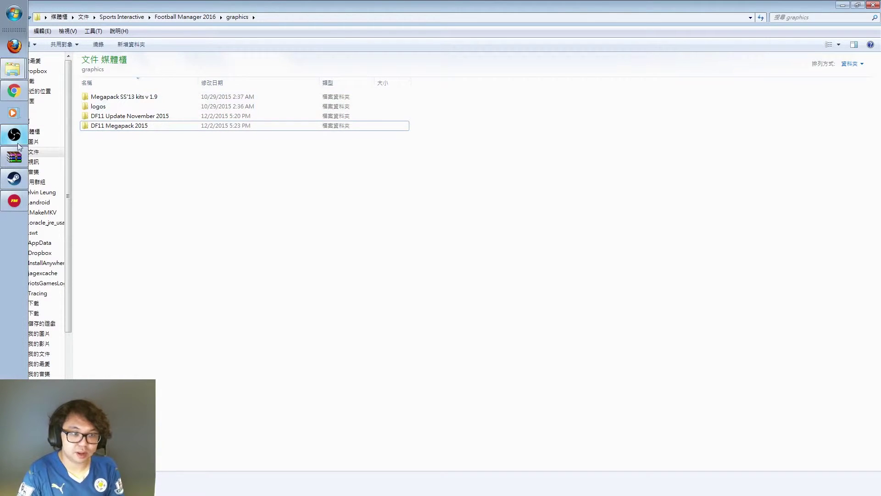
pyautogui.moveTo(22, 201)
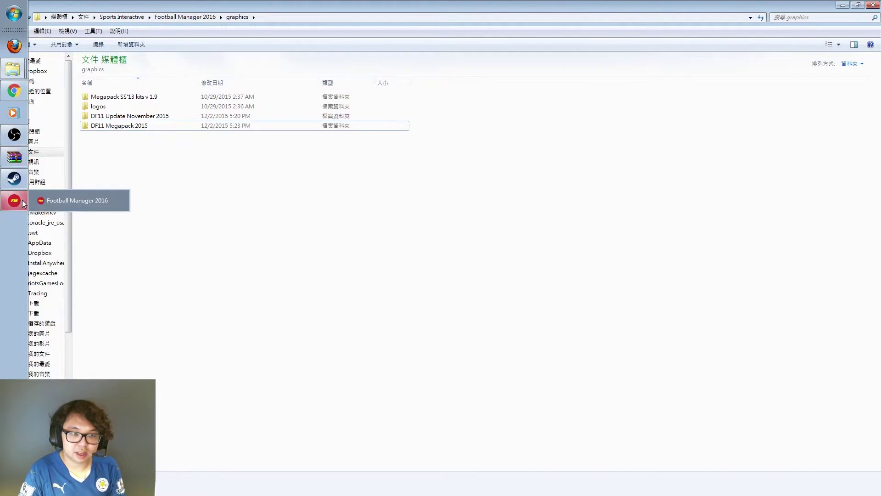
pyautogui.click(22, 199)
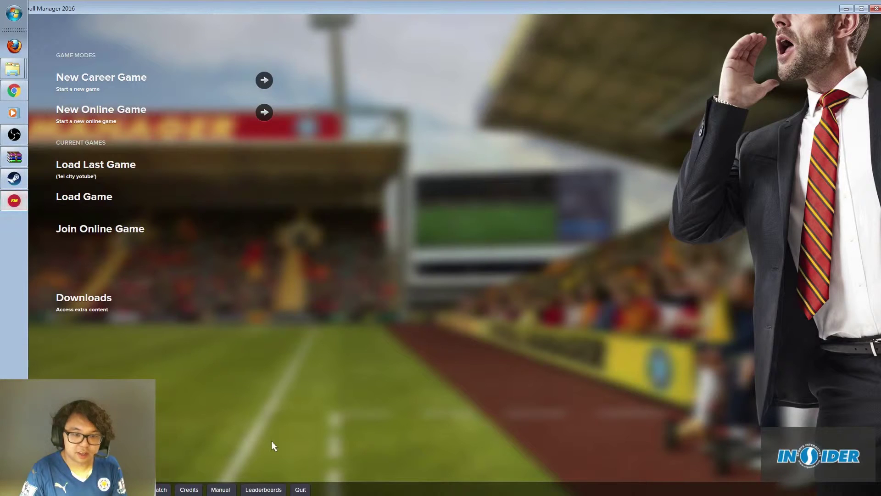
pyautogui.click(25, 489)
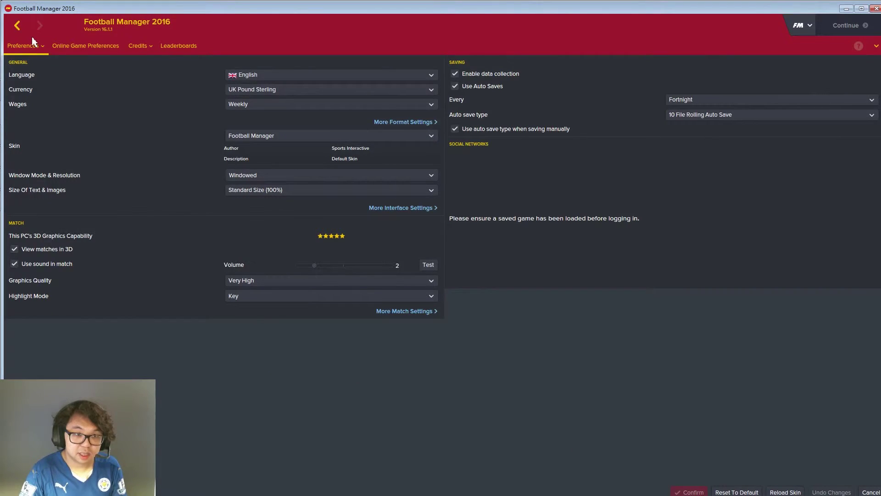
pyautogui.moveTo(39, 46)
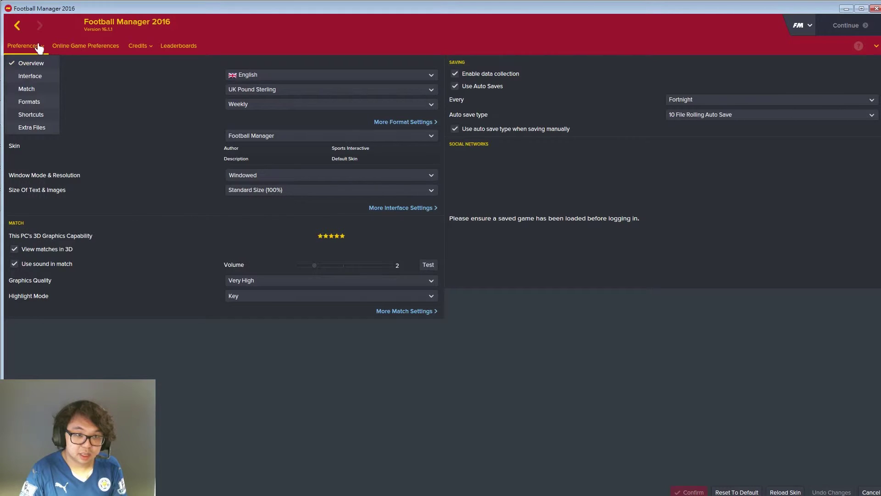
pyautogui.click(41, 76)
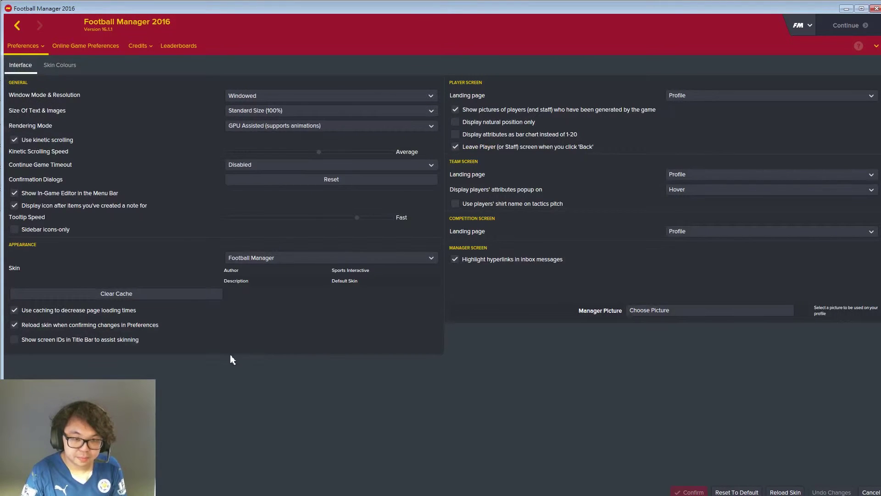
# Step: Clear the cached skin and layout data, accepting the deletion, and reload the skin
pyautogui.click(177, 296)
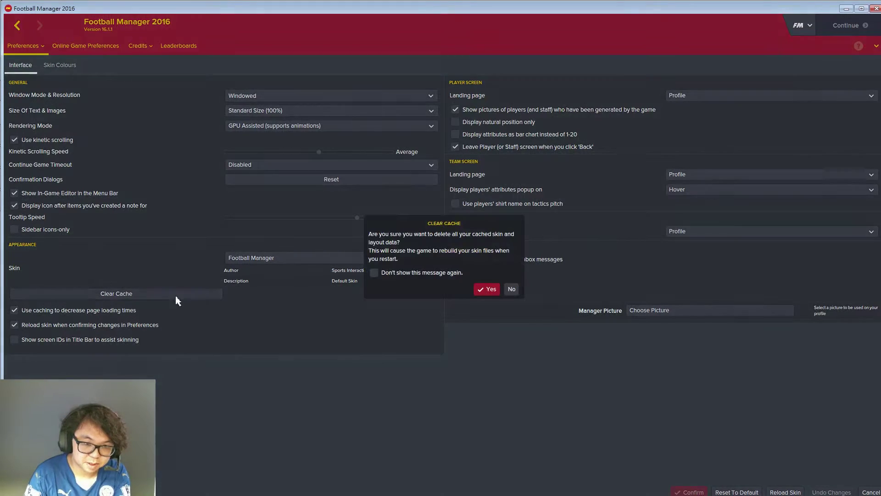
pyautogui.click(494, 290)
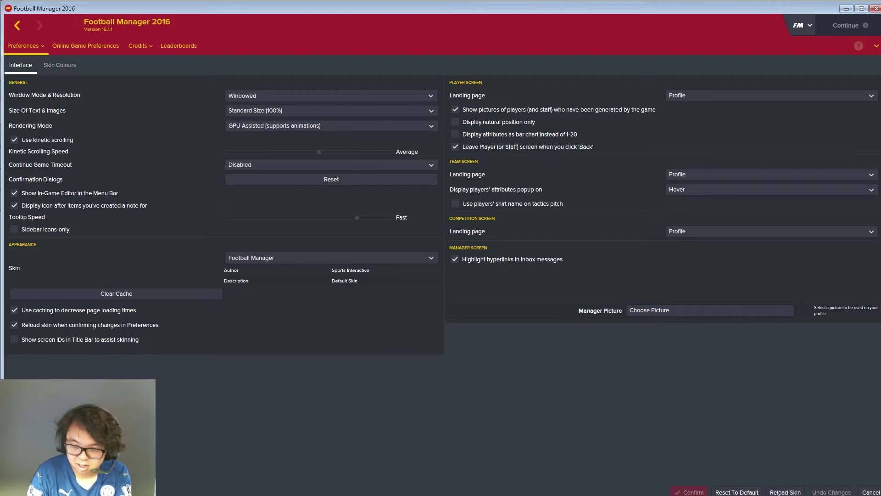
pyautogui.click(785, 492)
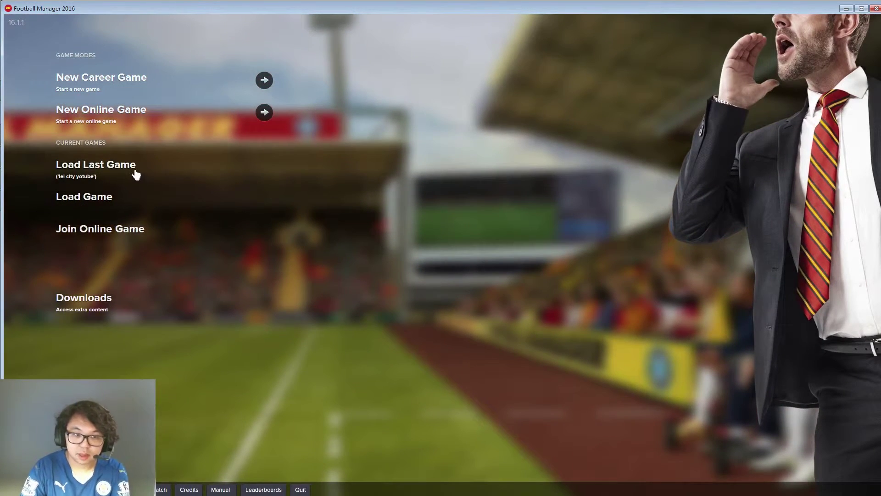
# Step: Load the last saved game and open N'Golo Kanté's profile from the Leicester squad list
pyautogui.click(136, 174)
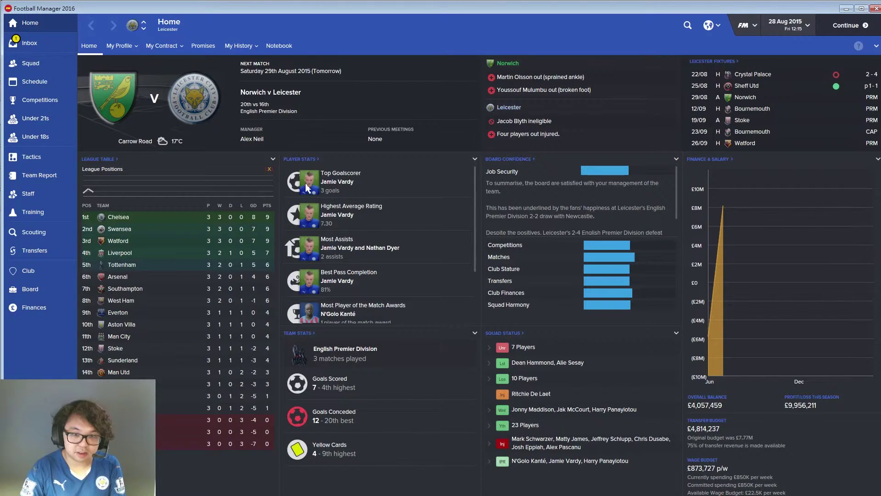
pyautogui.click(30, 64)
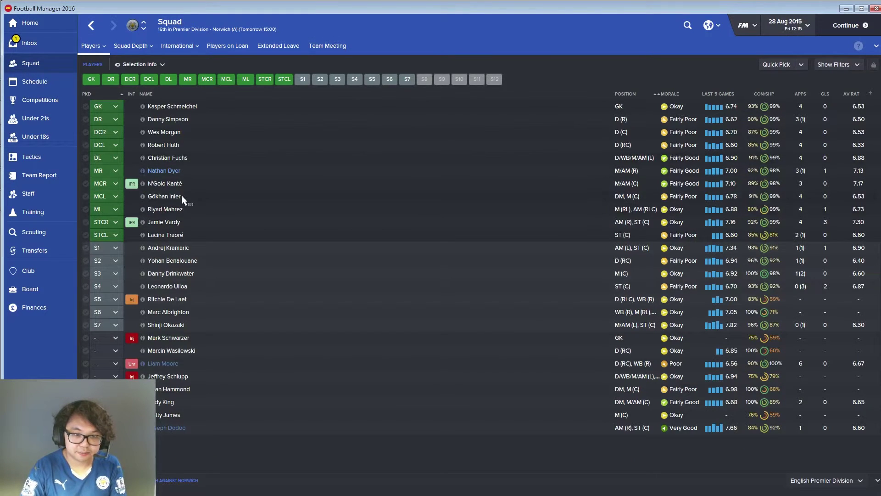
pyautogui.click(165, 183)
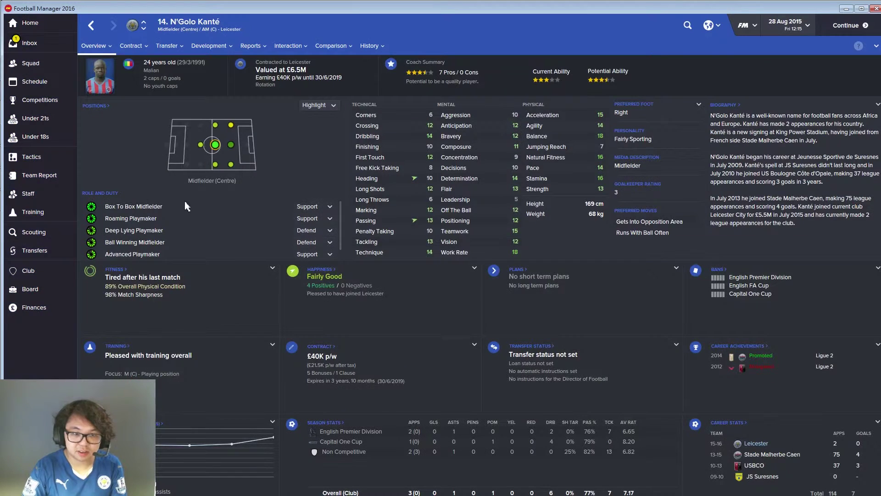
# Step: Check Kanté's Information and Attributes pages for the new face picture, and return to his Profile page
pyautogui.click(131, 46)
pyautogui.click(93, 45)
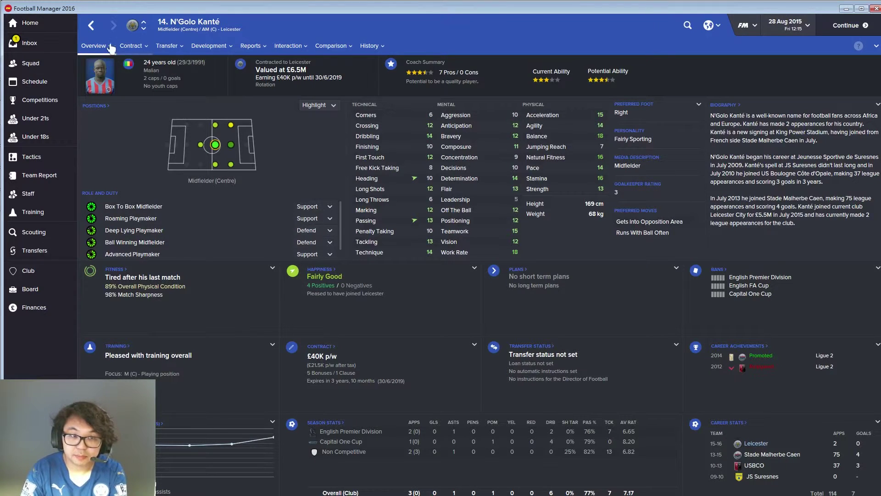
pyautogui.click(94, 45)
pyautogui.click(107, 89)
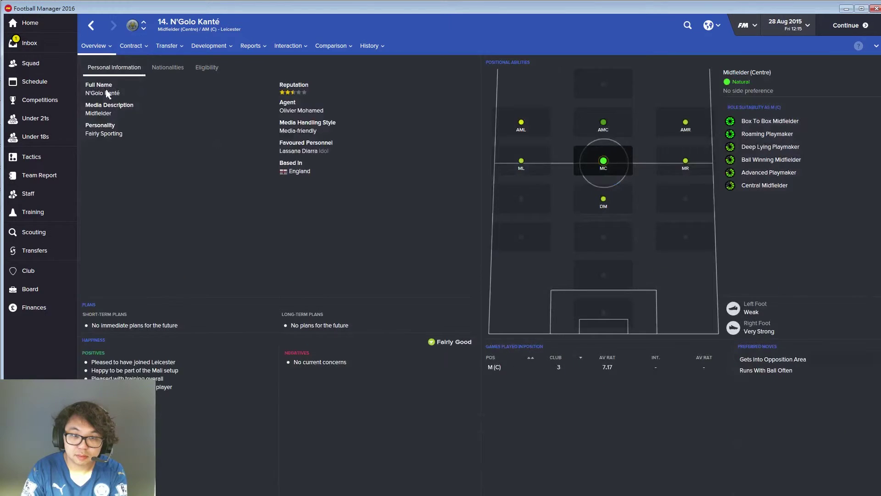
pyautogui.click(109, 46)
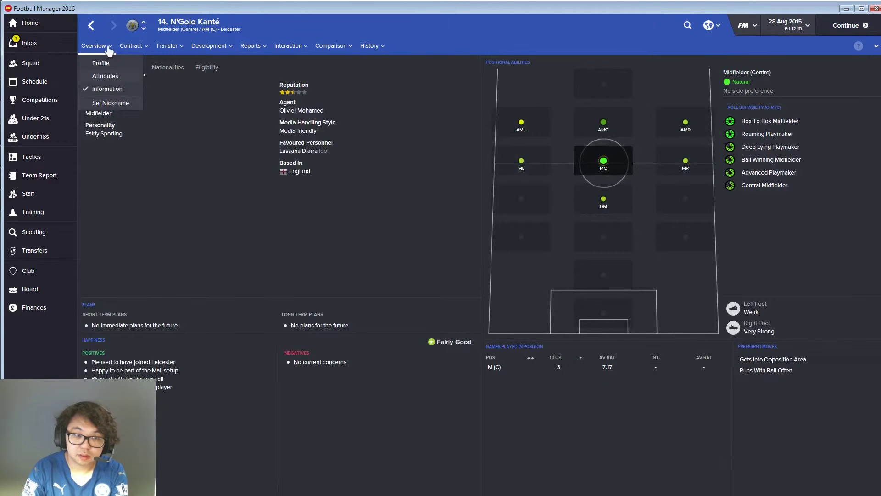
pyautogui.click(109, 77)
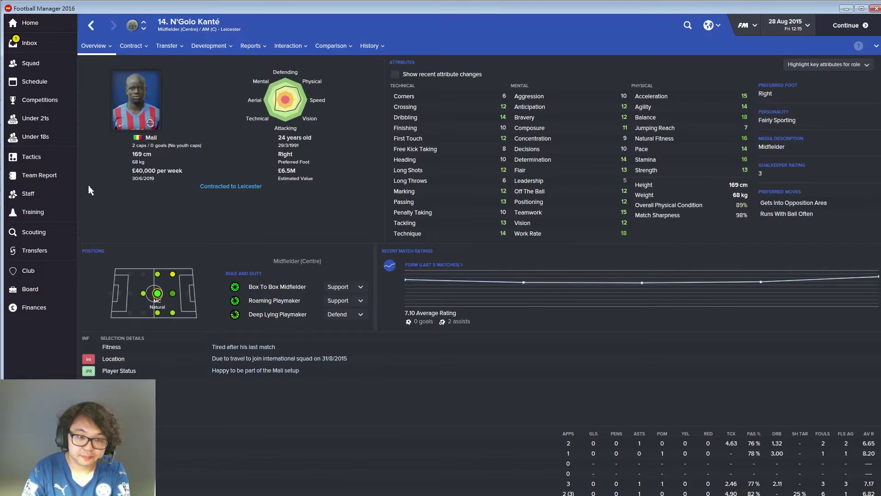
pyautogui.click(94, 46)
pyautogui.click(98, 66)
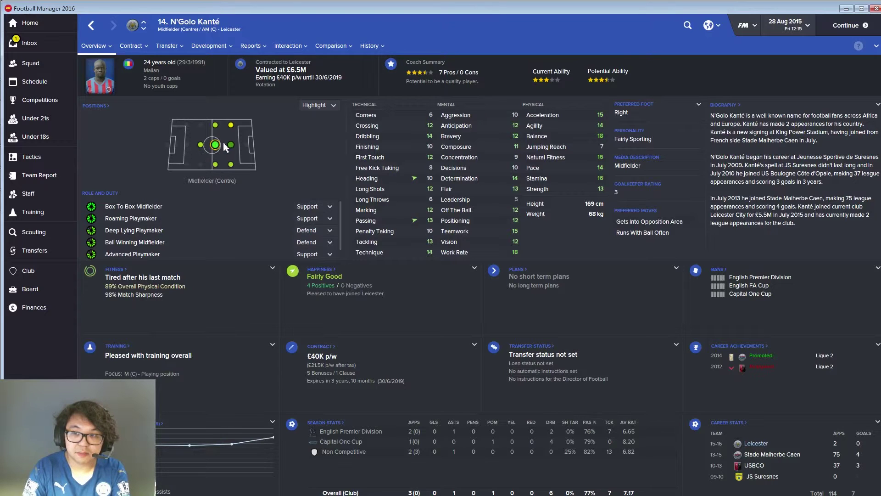
pyautogui.click(97, 46)
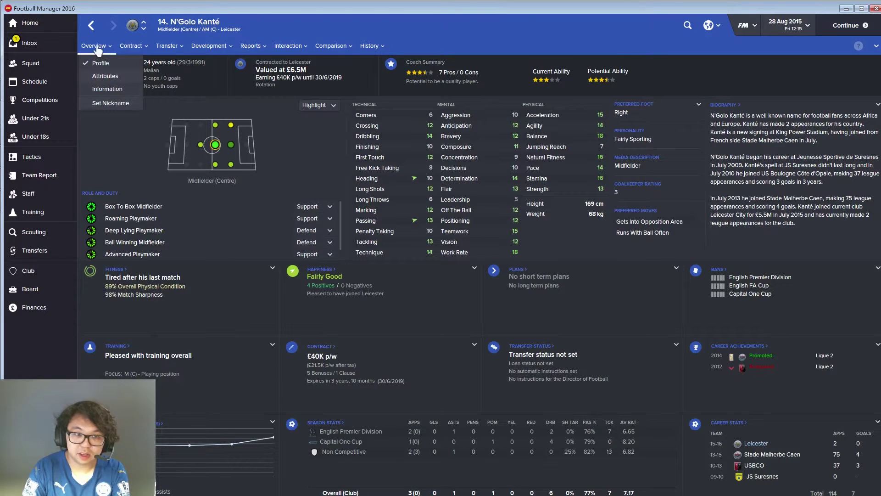
pyautogui.click(65, 45)
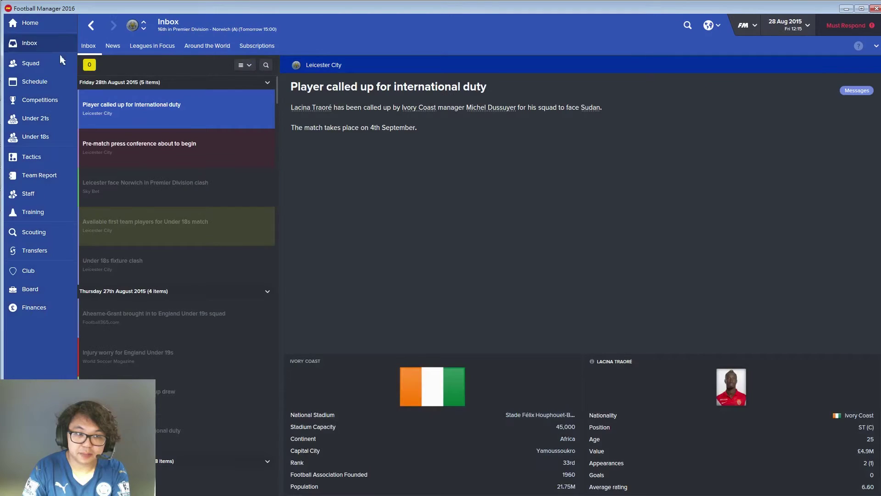
pyautogui.click(53, 63)
pyautogui.click(155, 108)
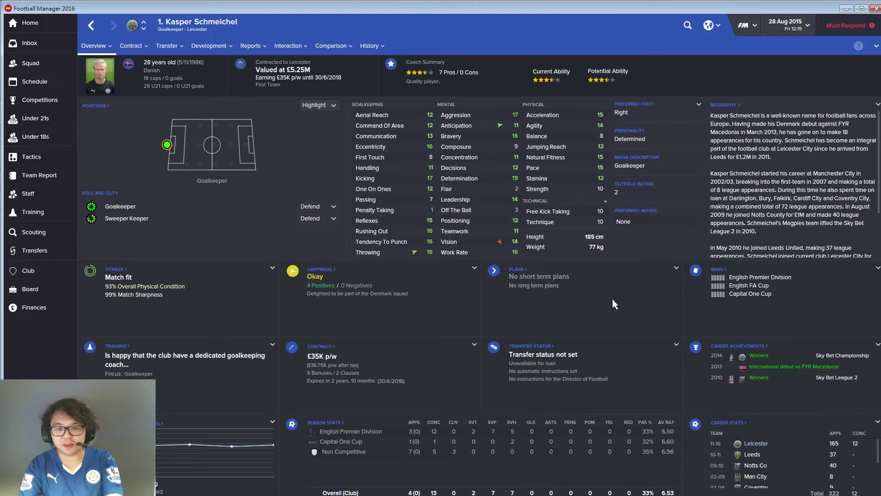
# Step: Switch to Google Chrome to show the DF11 Faces Megapack & Updates page on FM Scout
pyautogui.moveTo(14, 174)
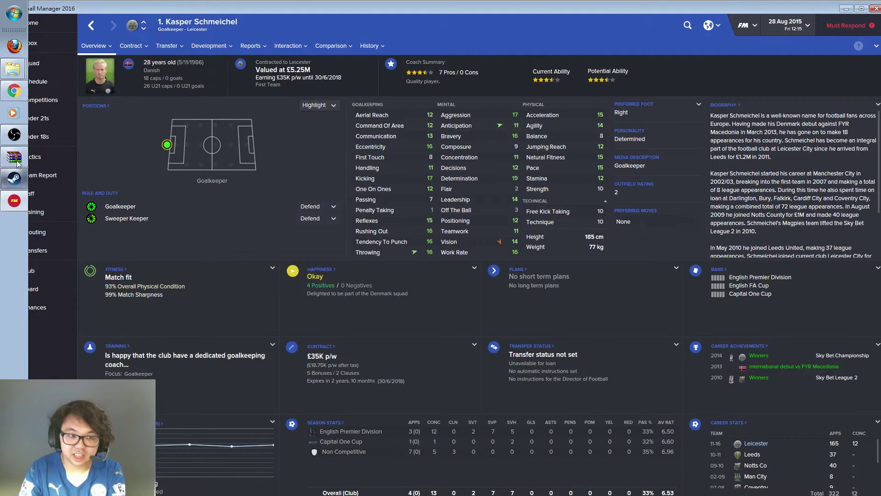
pyautogui.moveTo(17, 90)
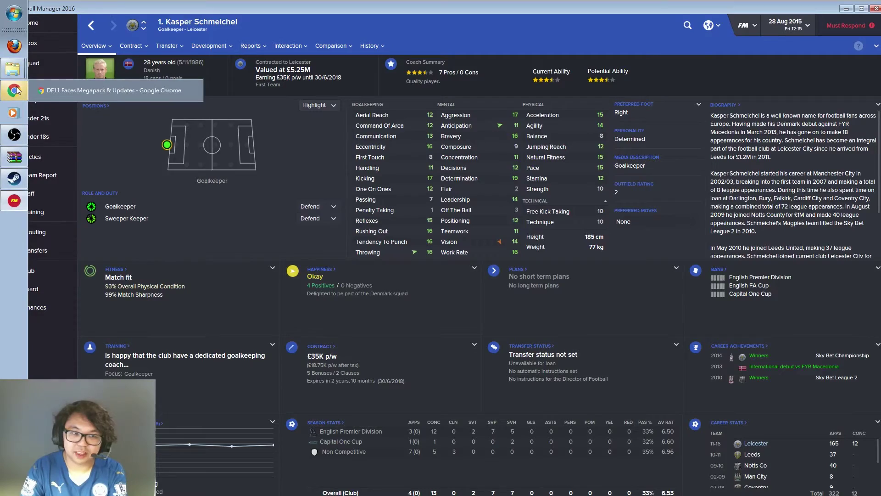
pyautogui.click(17, 90)
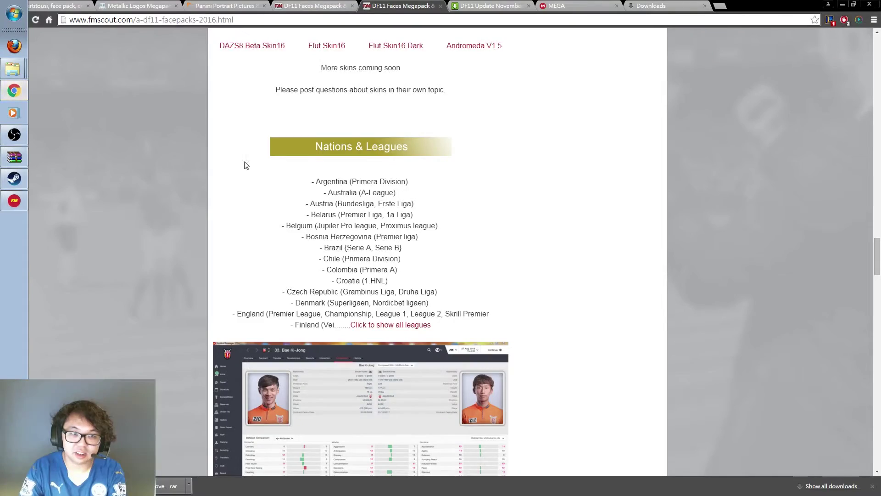